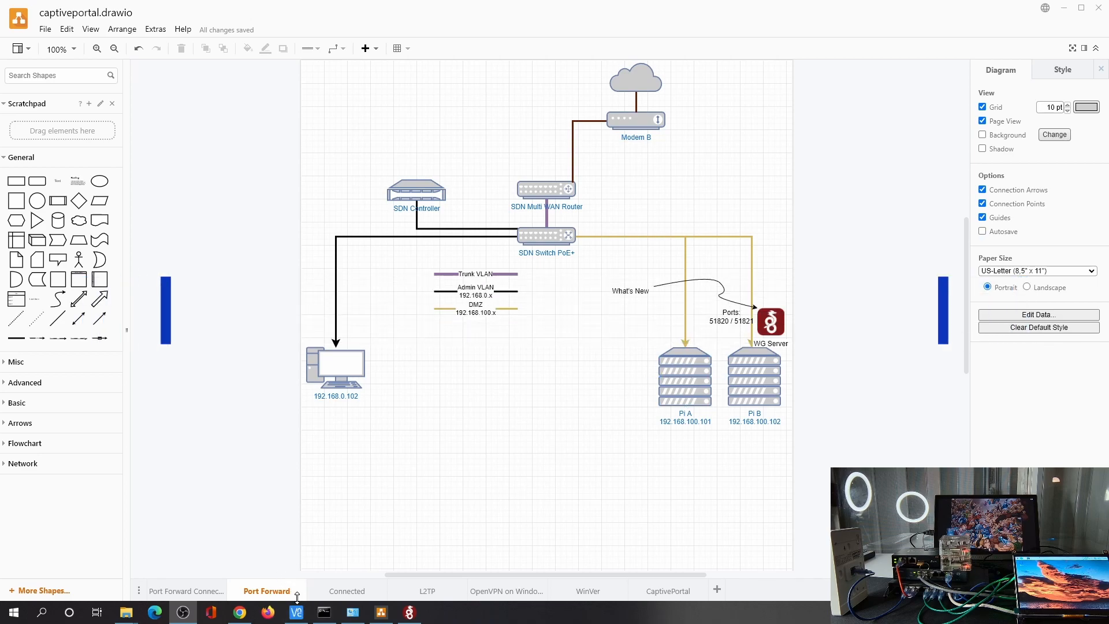
# Switch to the OC200 controller in Chrome and start a new port forwarding rule in the site's NAT transmission settings.
pyautogui.click(240, 612)
pyautogui.click(16, 580)
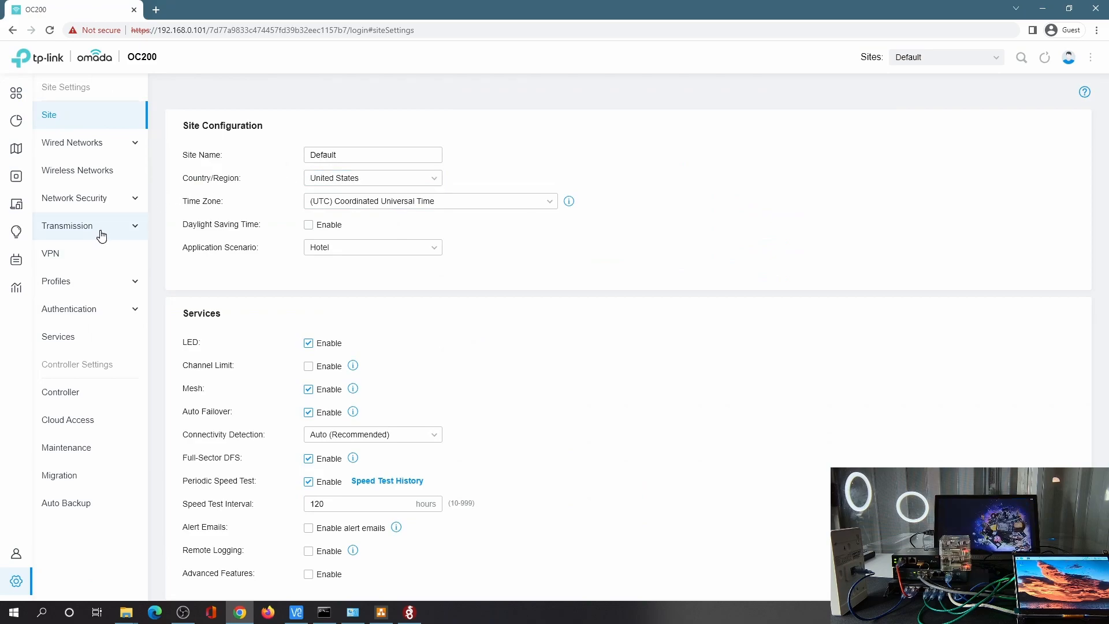
pyautogui.click(101, 234)
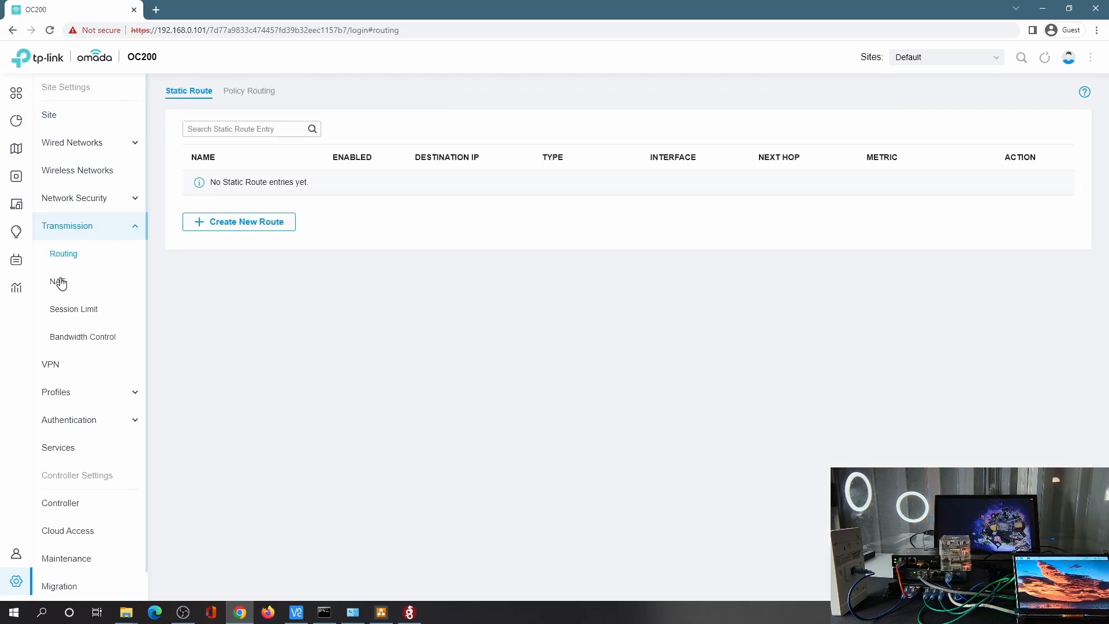
pyautogui.click(60, 281)
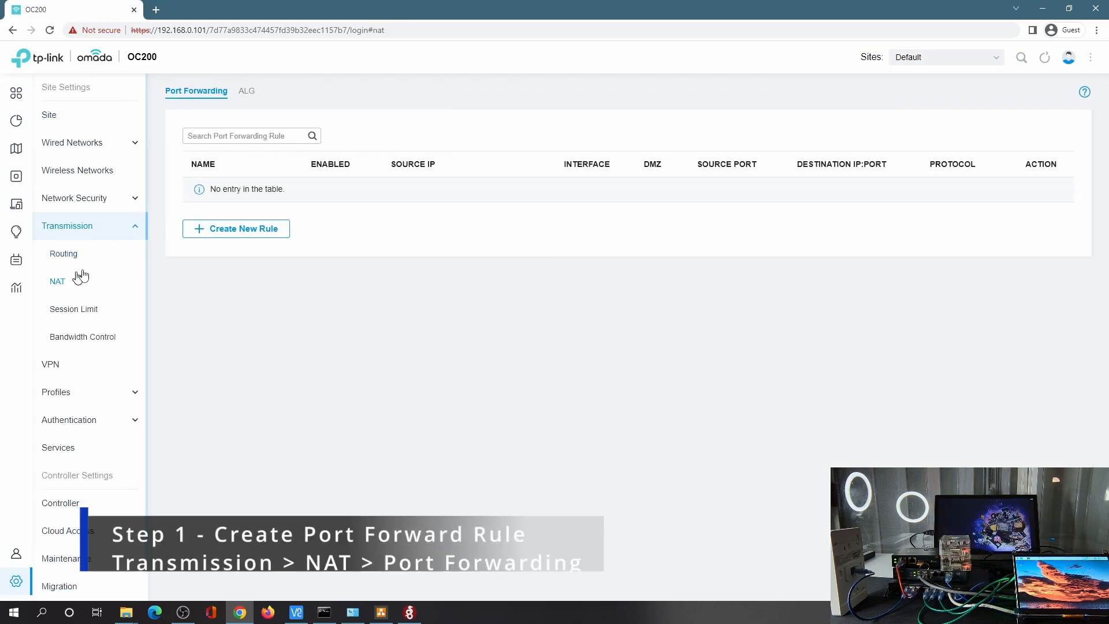
pyautogui.click(242, 230)
pyautogui.click(330, 166)
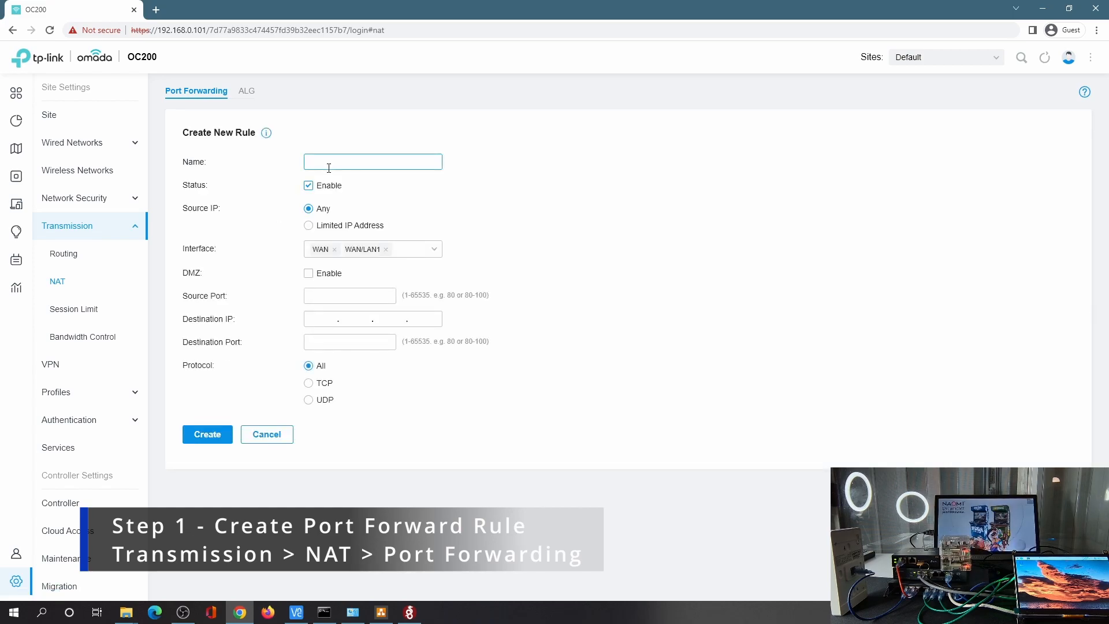
pyautogui.write('Wireguard VPN')
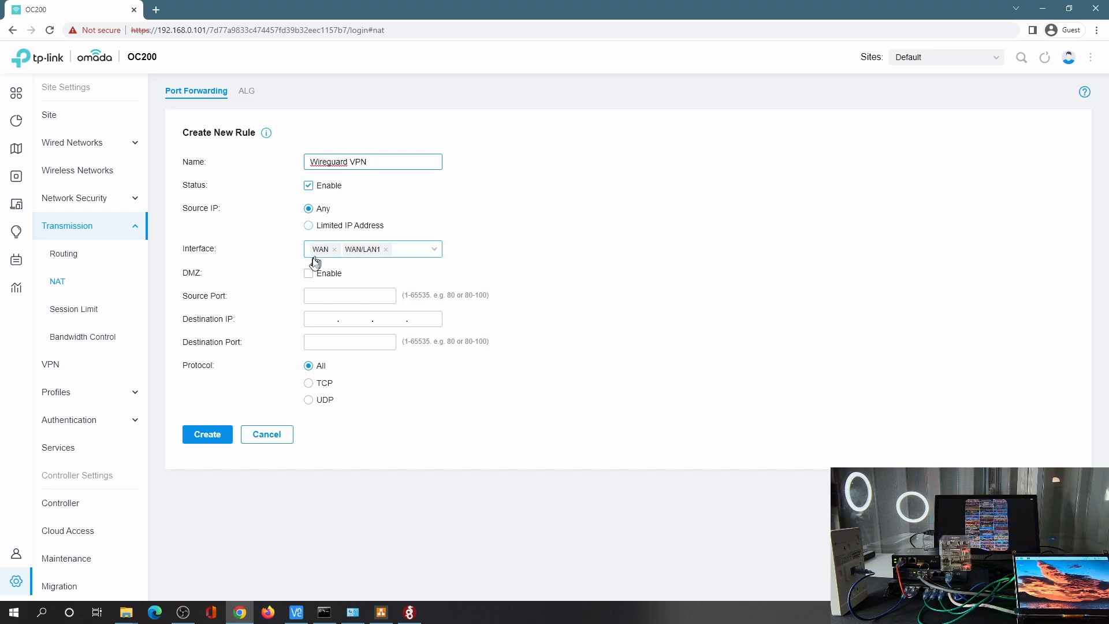
pyautogui.click(321, 297)
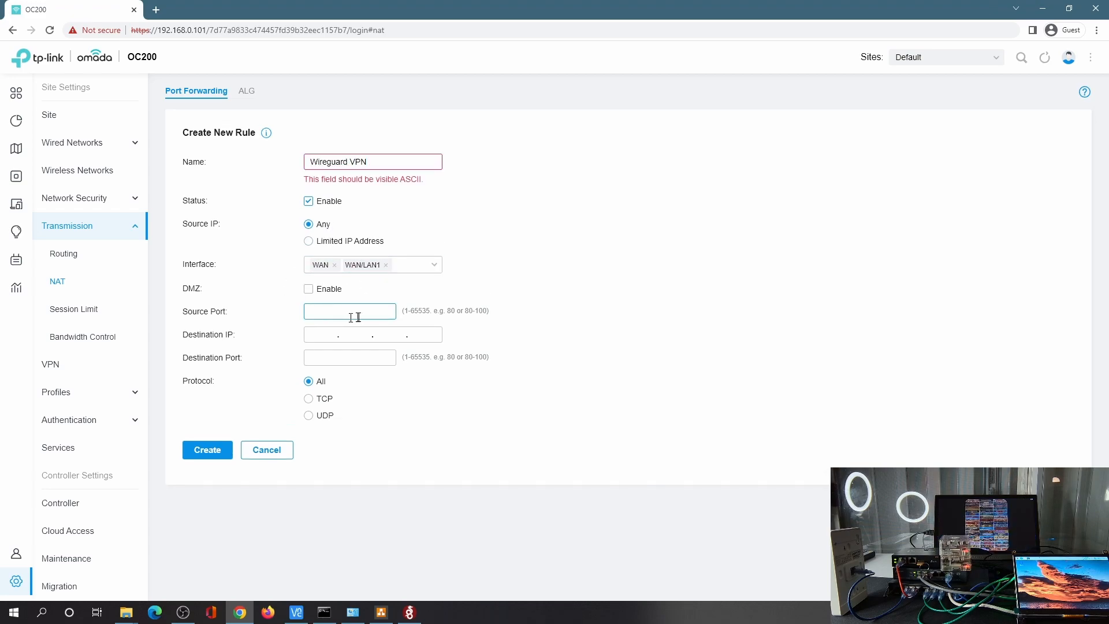
pyautogui.click(378, 164)
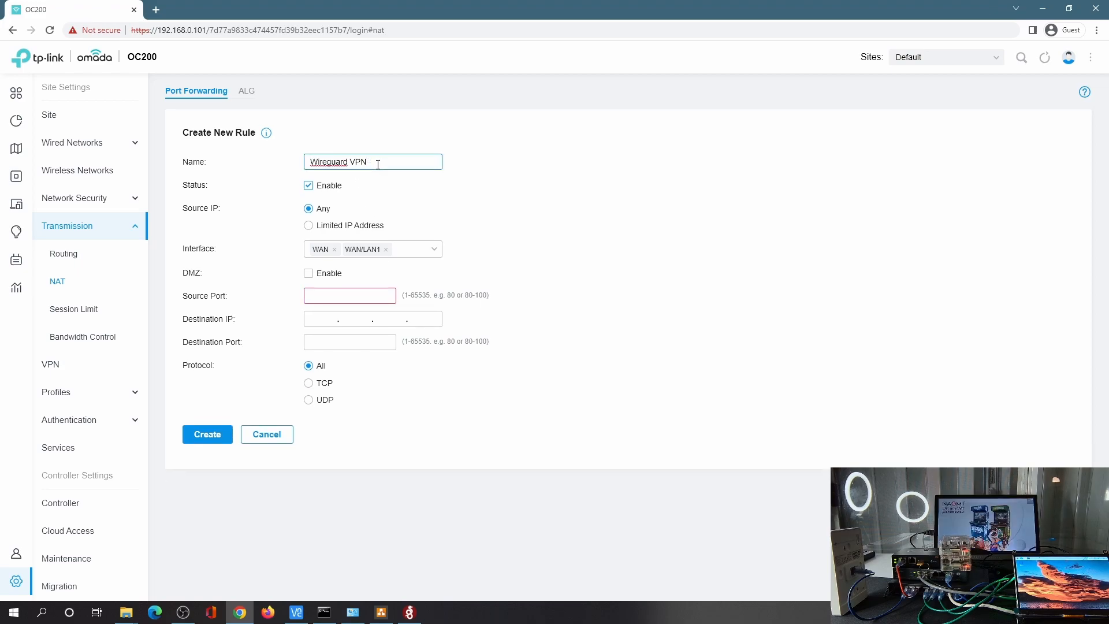
pyautogui.click(366, 297)
pyautogui.write('51820-51821')
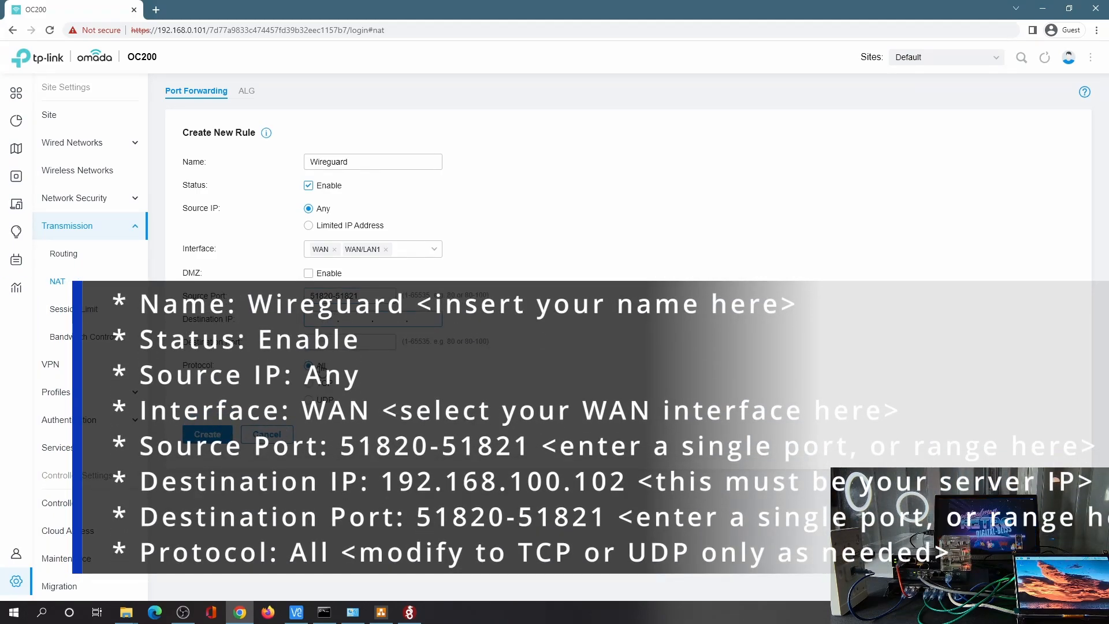
pyautogui.write('92.168.100.102')
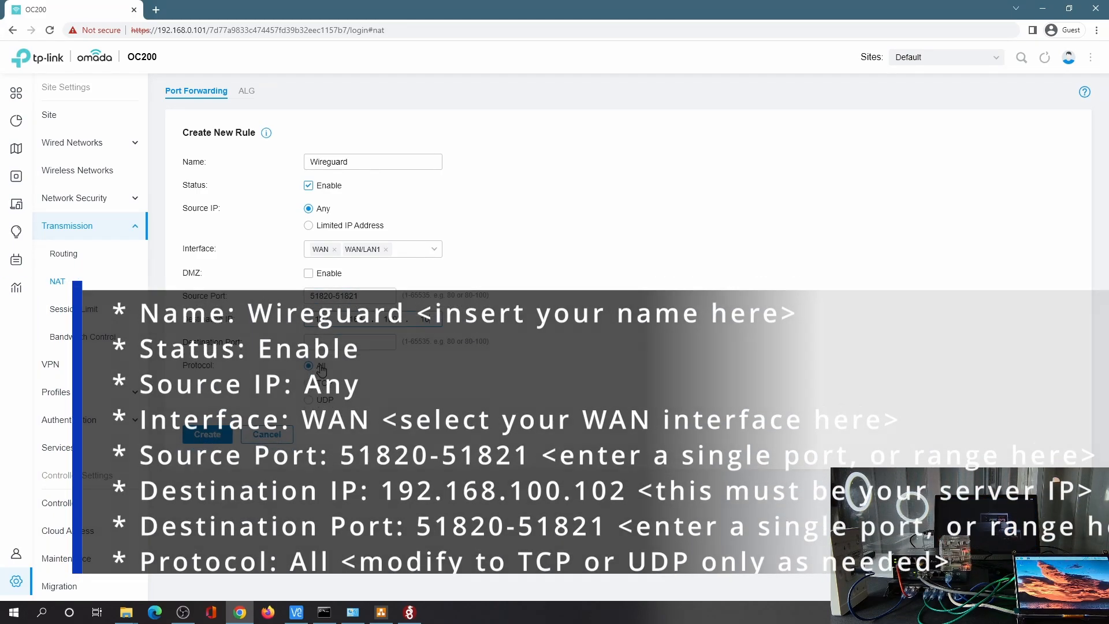
pyautogui.click(380, 612)
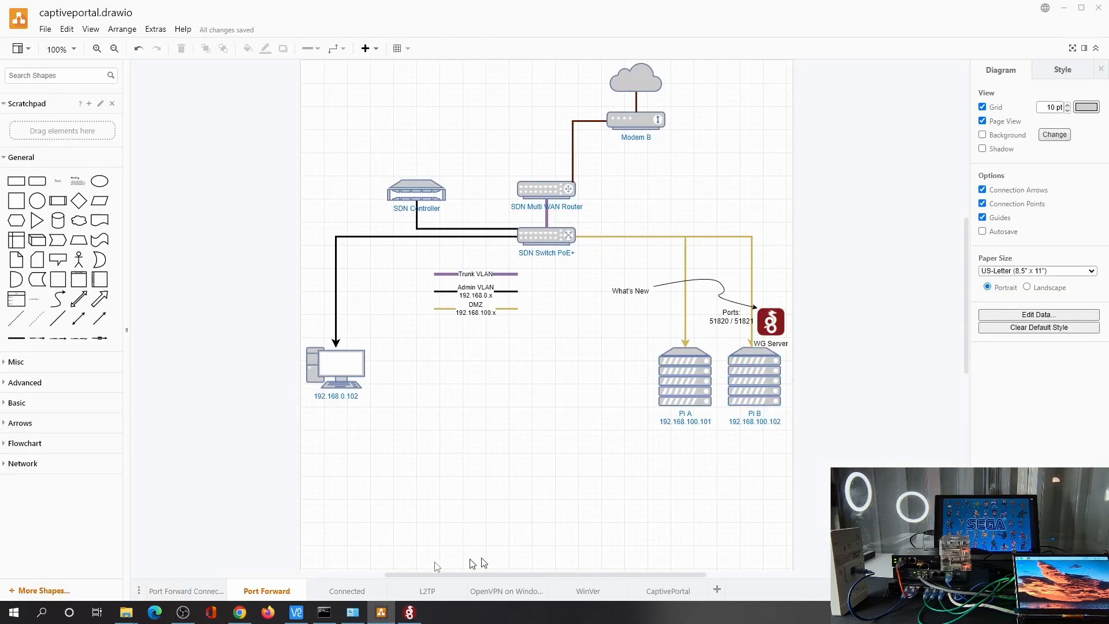
pyautogui.click(239, 611)
pyautogui.click(393, 342)
pyautogui.write('51820-51821')
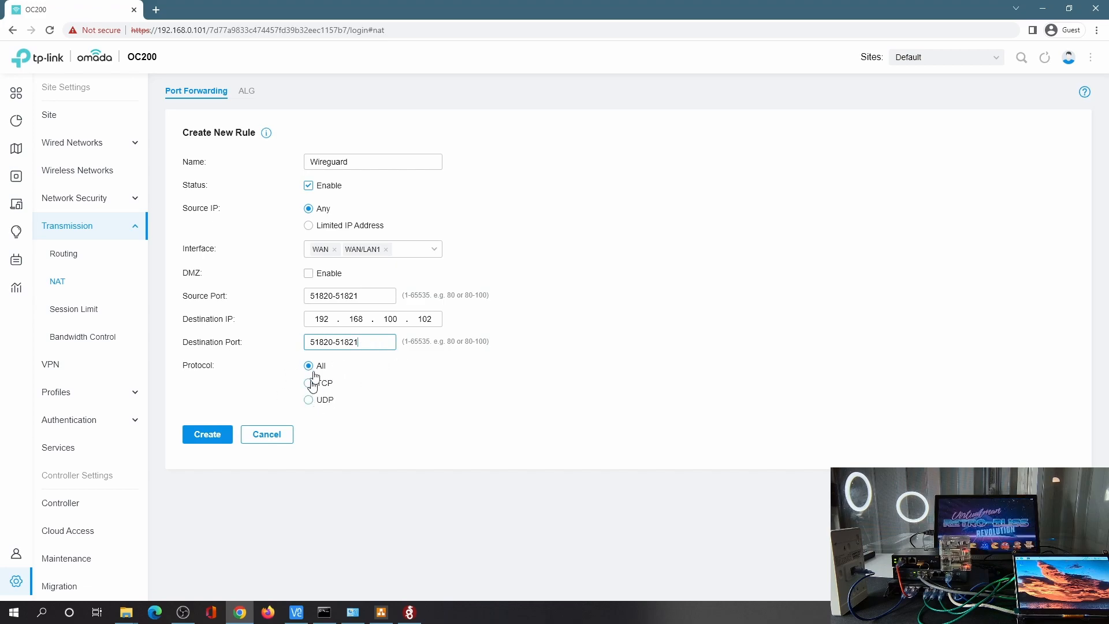
pyautogui.click(198, 437)
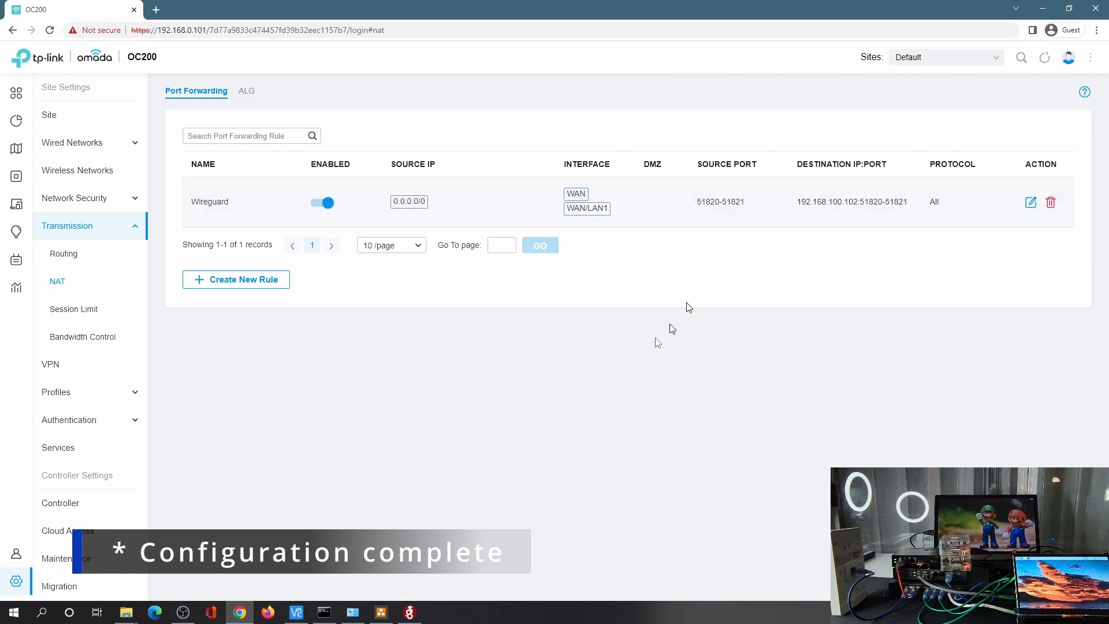
# Switch to Command Prompt and start a continuous ping with "ping 192.168.100.101 -t".
pyautogui.moveTo(327, 611)
pyautogui.click(342, 573)
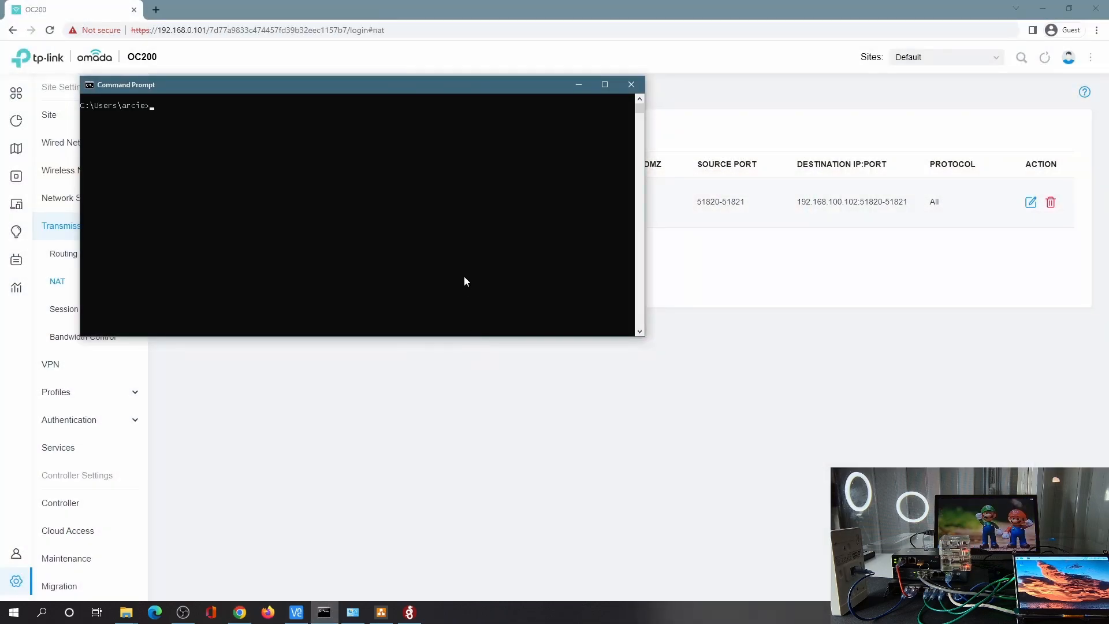
pyautogui.write('ping 192.168.1')
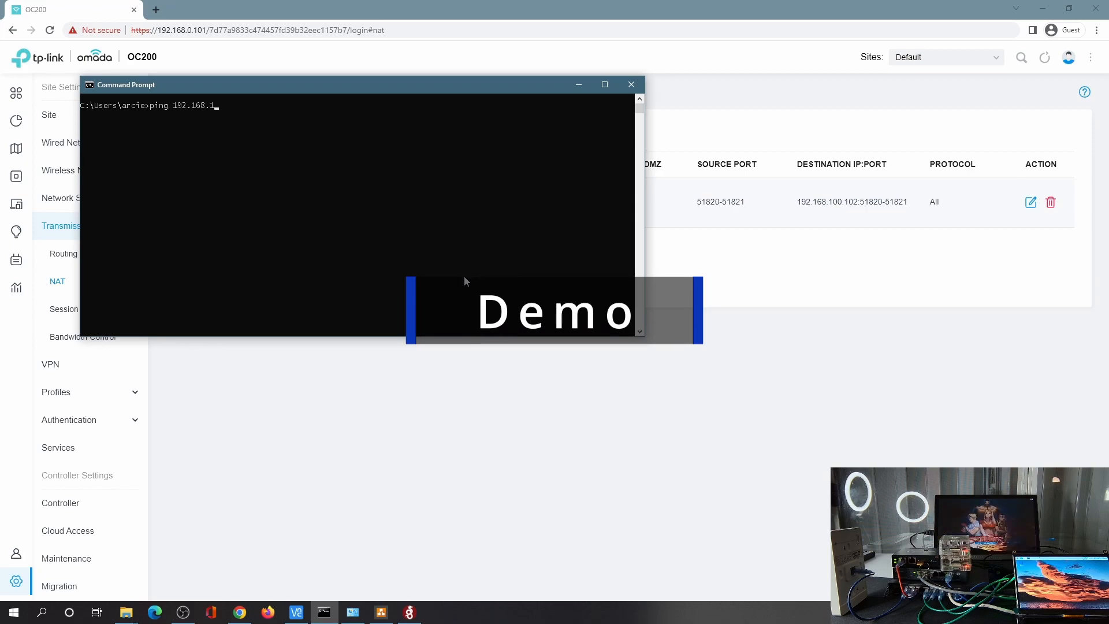
pyautogui.write('00.101 -t')
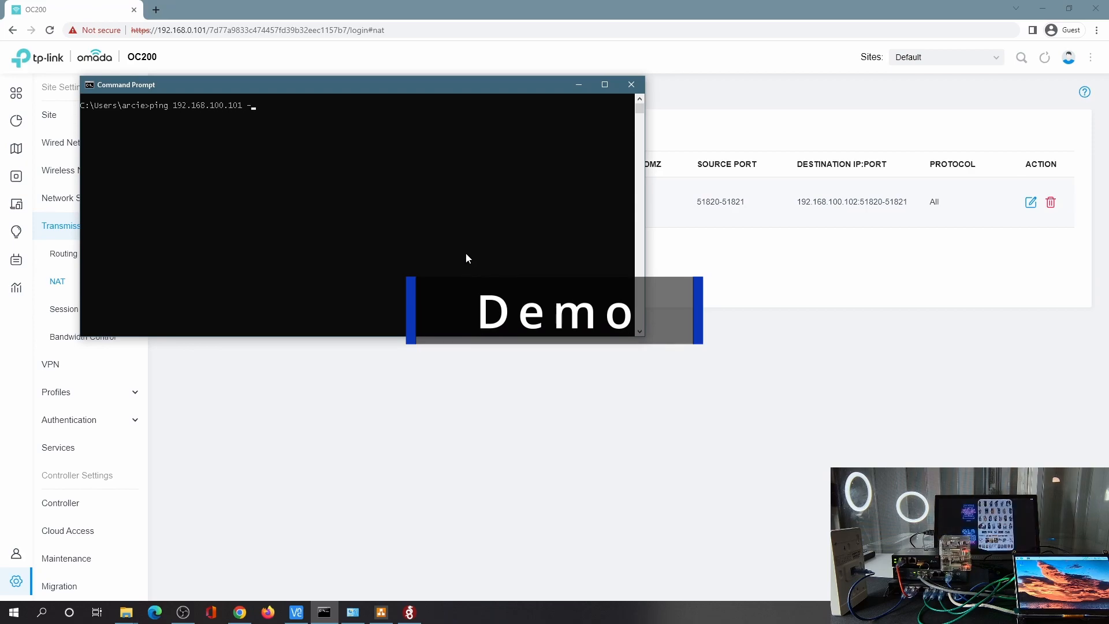
pyautogui.press('Return')
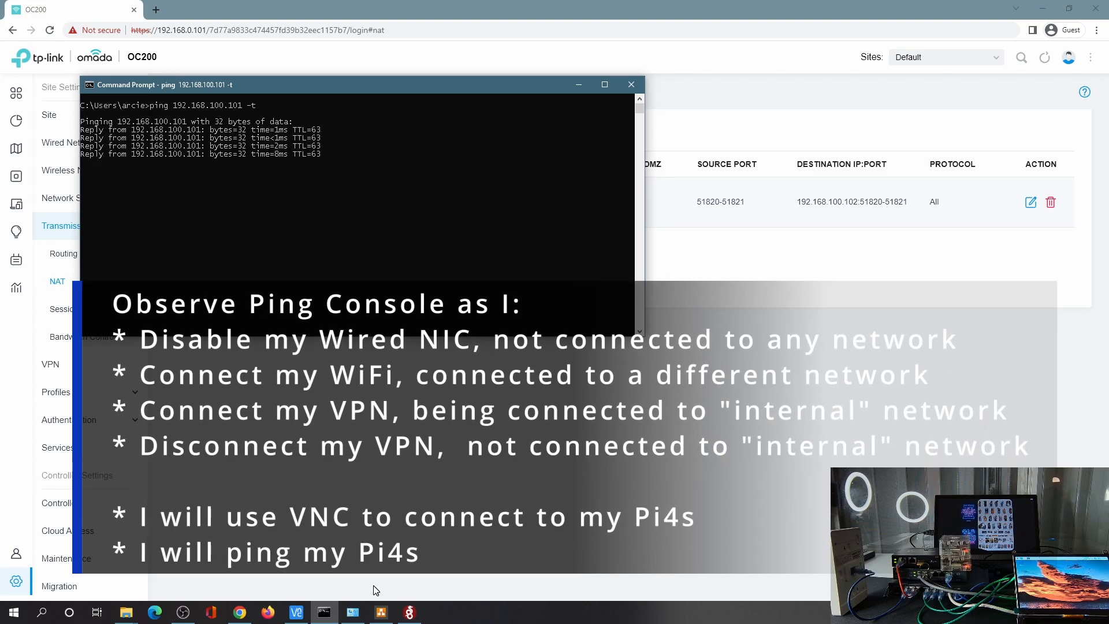
# Switch to Network Connections and disable the wired Ethernet adapter.
pyautogui.moveTo(354, 611)
pyautogui.click(363, 579)
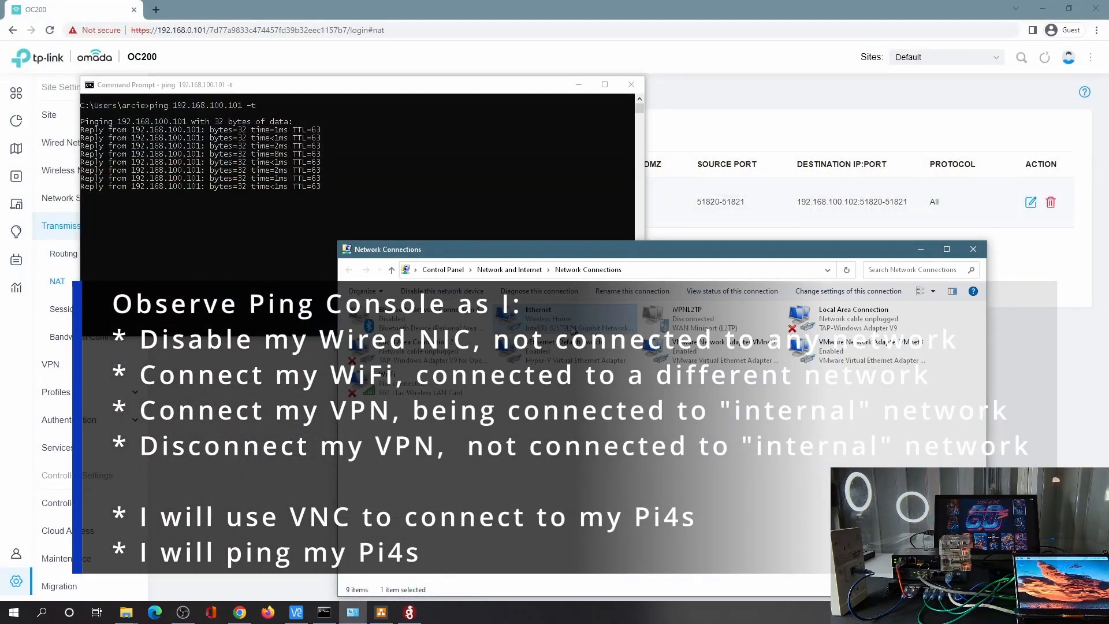
pyautogui.click(441, 289)
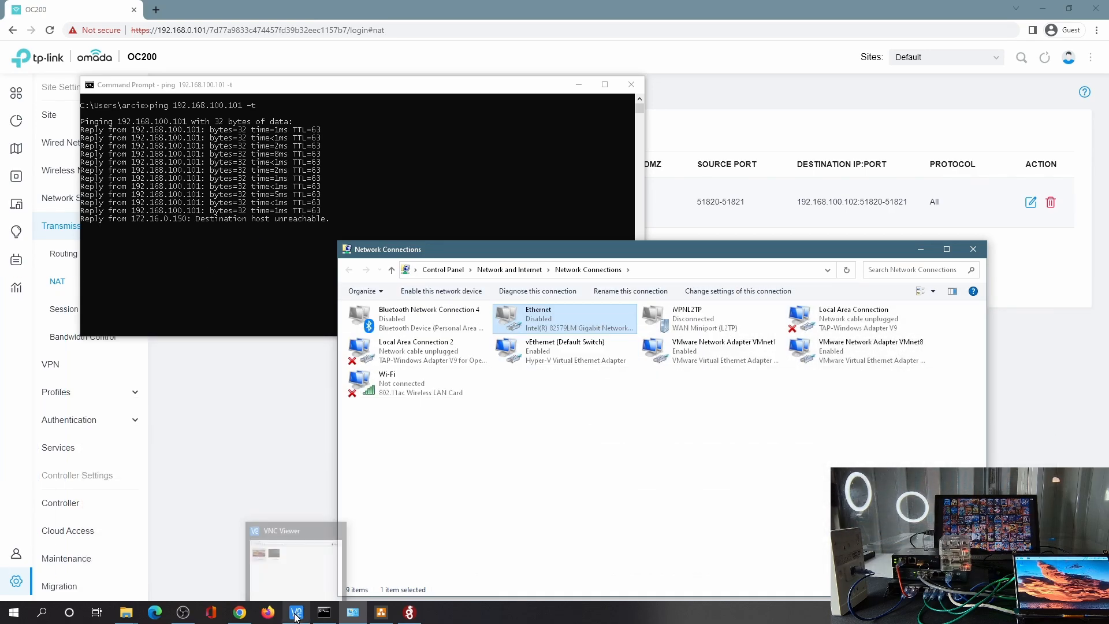
# Switch to VNC Viewer and try connecting to 192.168.100.101 and 192.168.100.102 in separate windows, dismissing both sessions.
pyautogui.click(296, 612)
pyautogui.doubleClick(348, 170)
pyautogui.moveTo(349, 121); pyautogui.dragTo(274, 110)
pyautogui.click(571, 221)
pyautogui.click(433, 176)
pyautogui.doubleClick(433, 183)
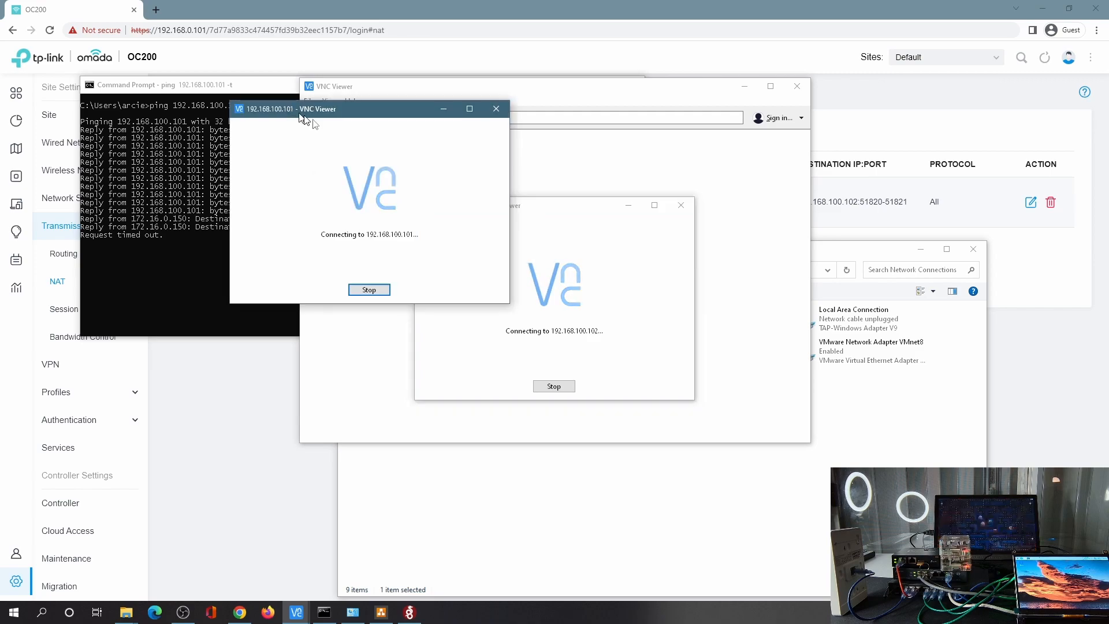
pyautogui.moveTo(570, 198); pyautogui.dragTo(733, 272)
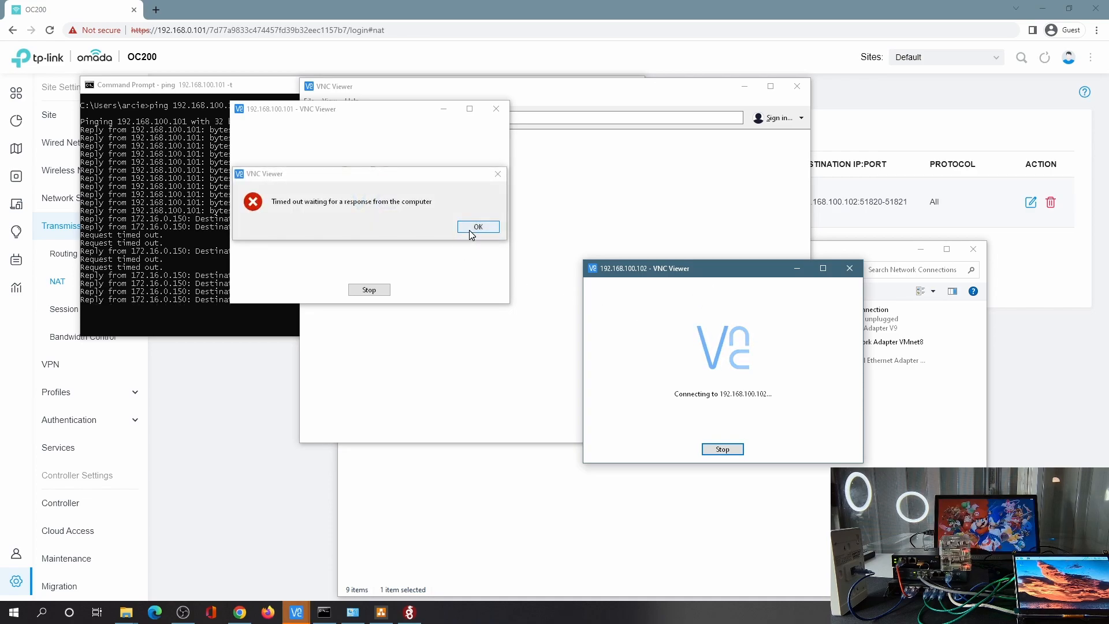
pyautogui.click(470, 228)
pyautogui.press('Return')
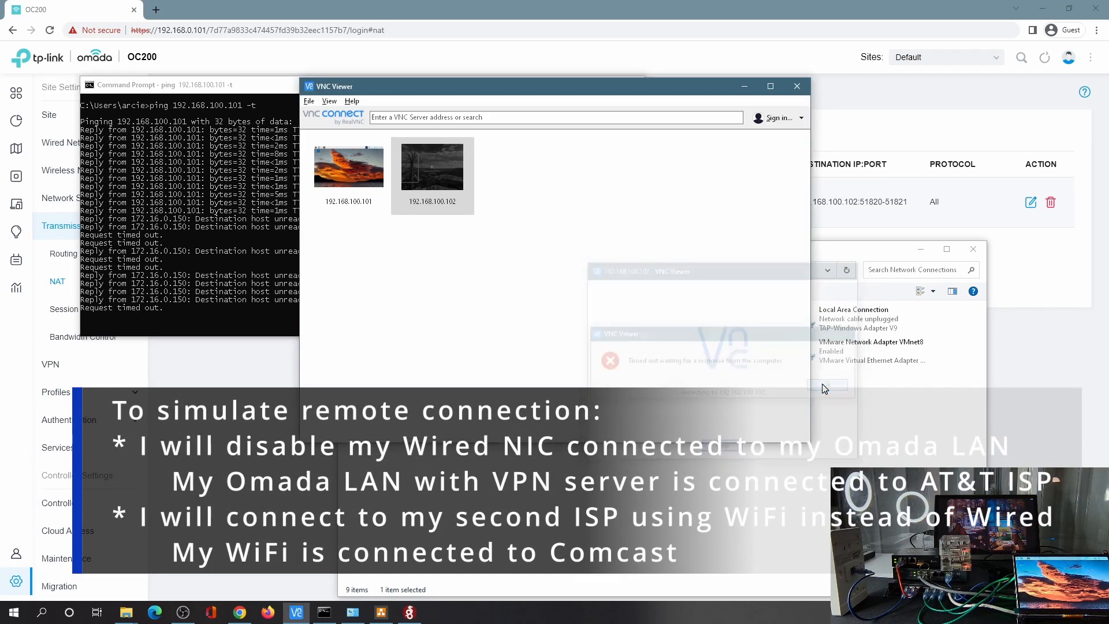
# Connect the Wi-Fi adapter in Network Connections to the wireless network (o)(o).
pyautogui.click(451, 541)
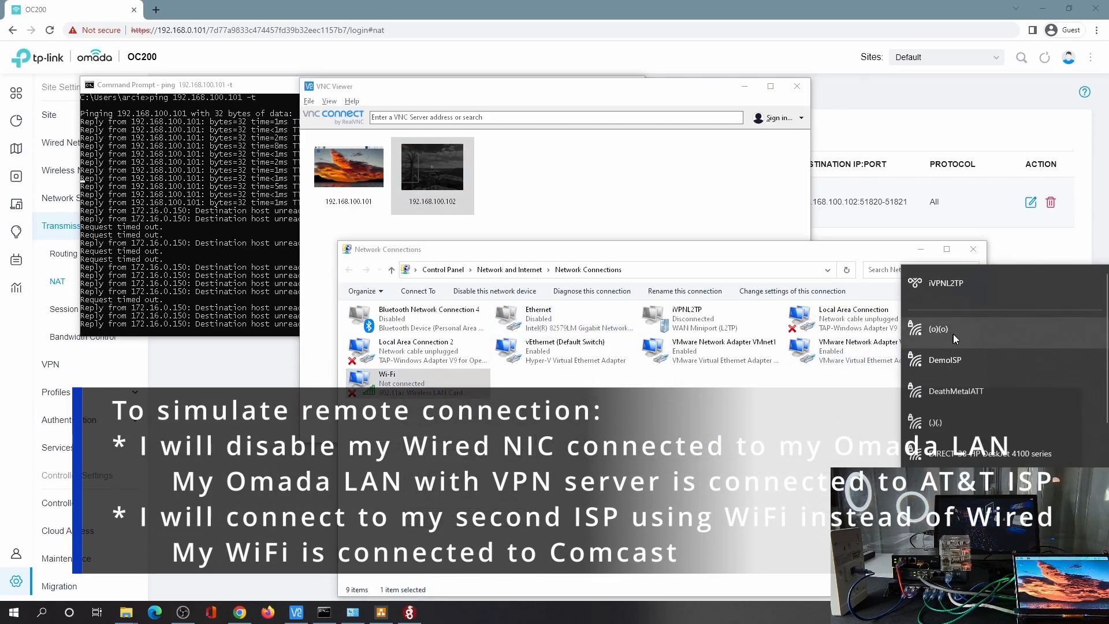
pyautogui.click(953, 334)
pyautogui.click(1024, 379)
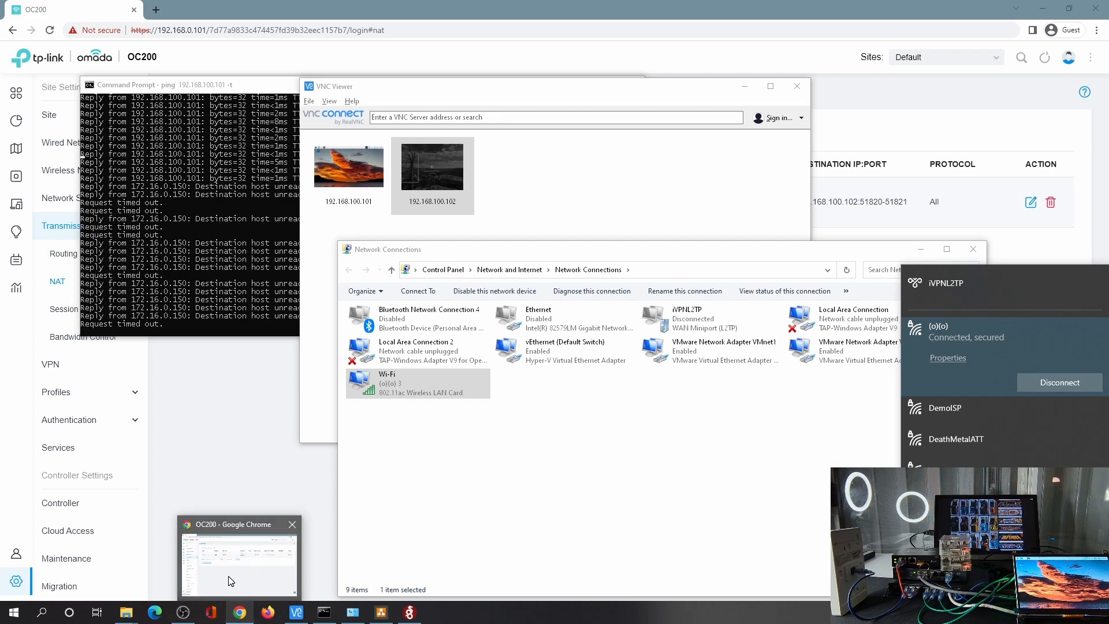
# Switch to Chrome and open ipchicken.com in a new tab to check the client's public IP address.
pyautogui.click(232, 580)
pyautogui.click(156, 10)
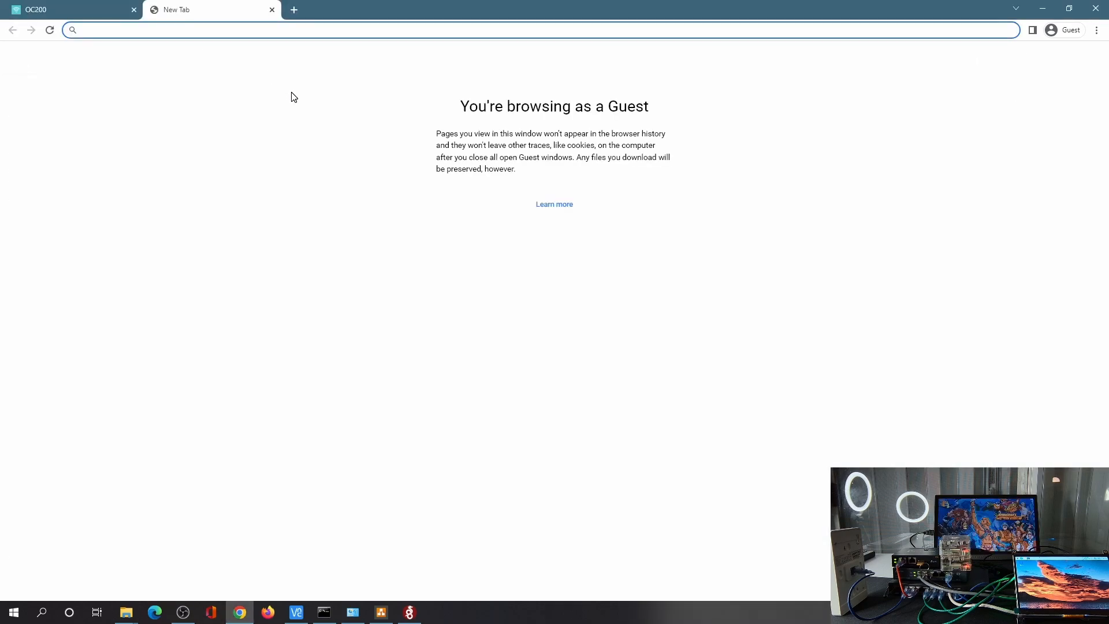
pyautogui.write('ipchicken.com')
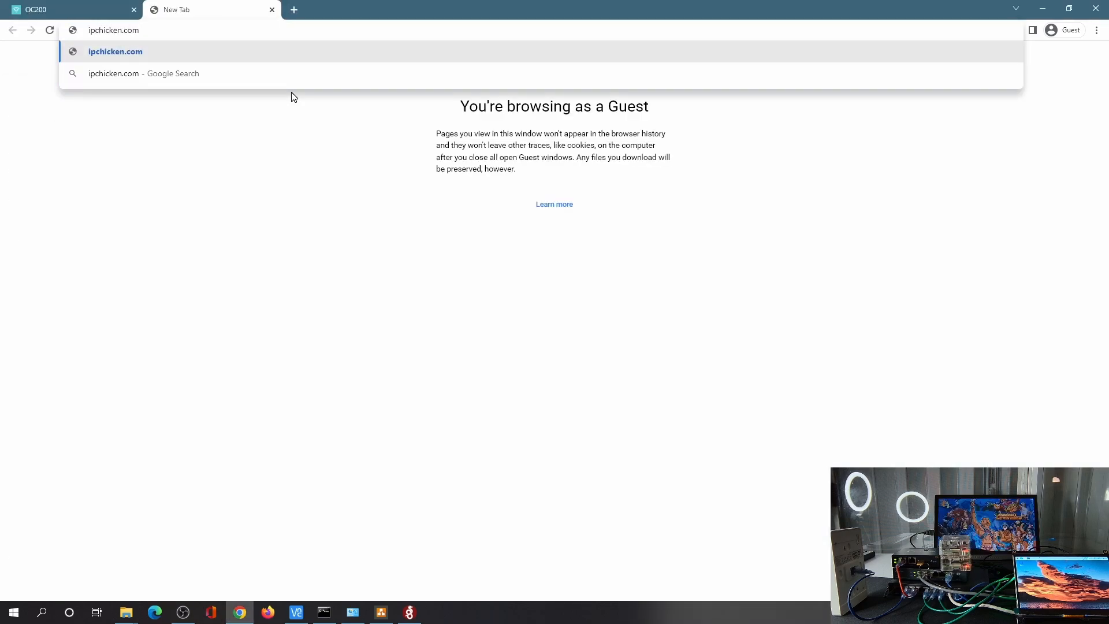
pyautogui.press('Return')
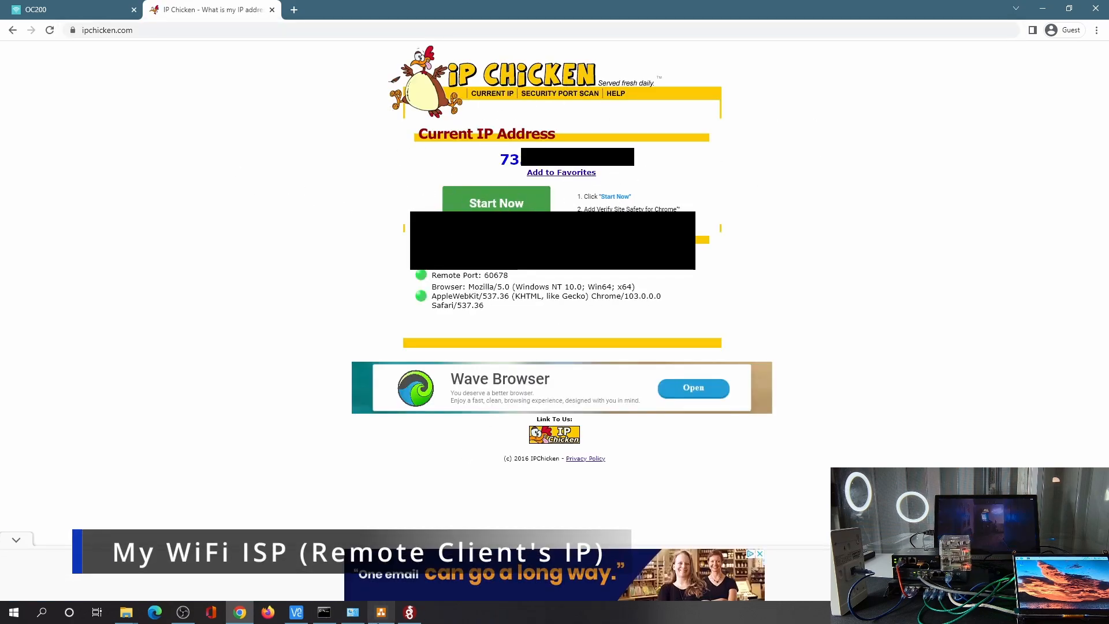
# Bring the ping console and VNC Viewer into view, switch to WireGuard, and activate the userwg1 tunnel.
pyautogui.click(324, 612)
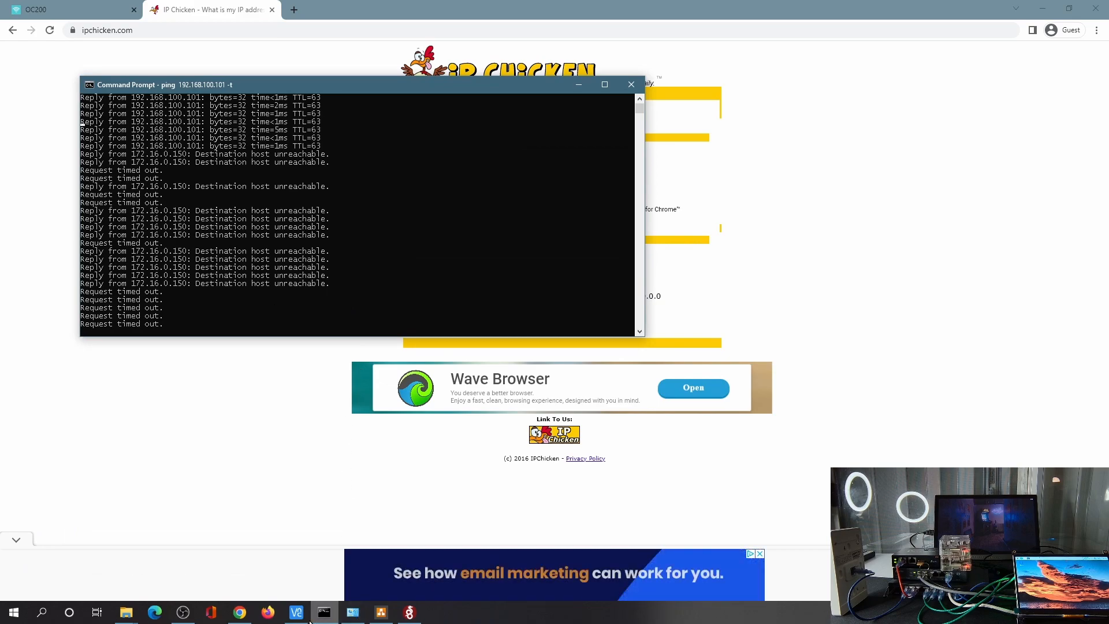
pyautogui.click(295, 612)
pyautogui.click(409, 612)
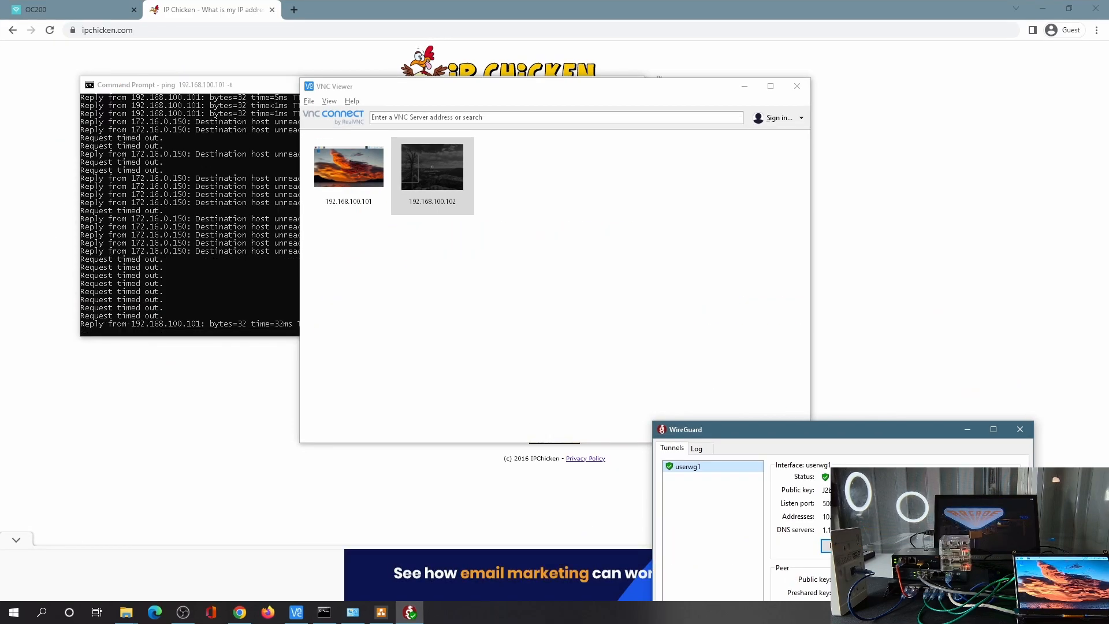
# Open VNC sessions to 192.168.100.101 and 192.168.100.102 and position their windows so both desktops are accessible.
pyautogui.doubleClick(355, 173)
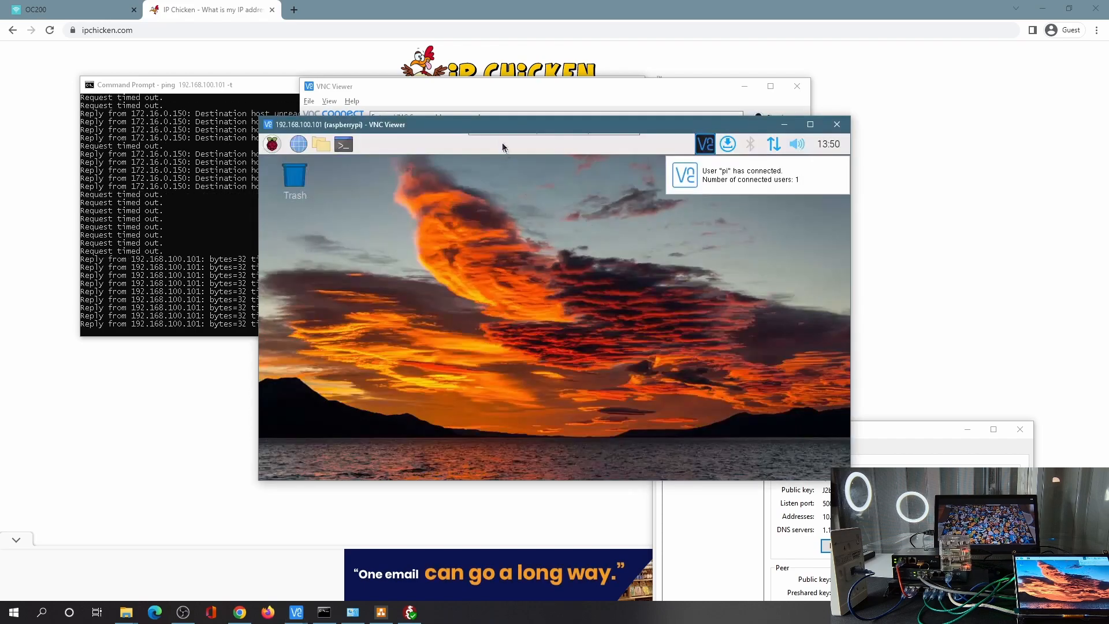
pyautogui.click(498, 89)
pyautogui.doubleClick(443, 164)
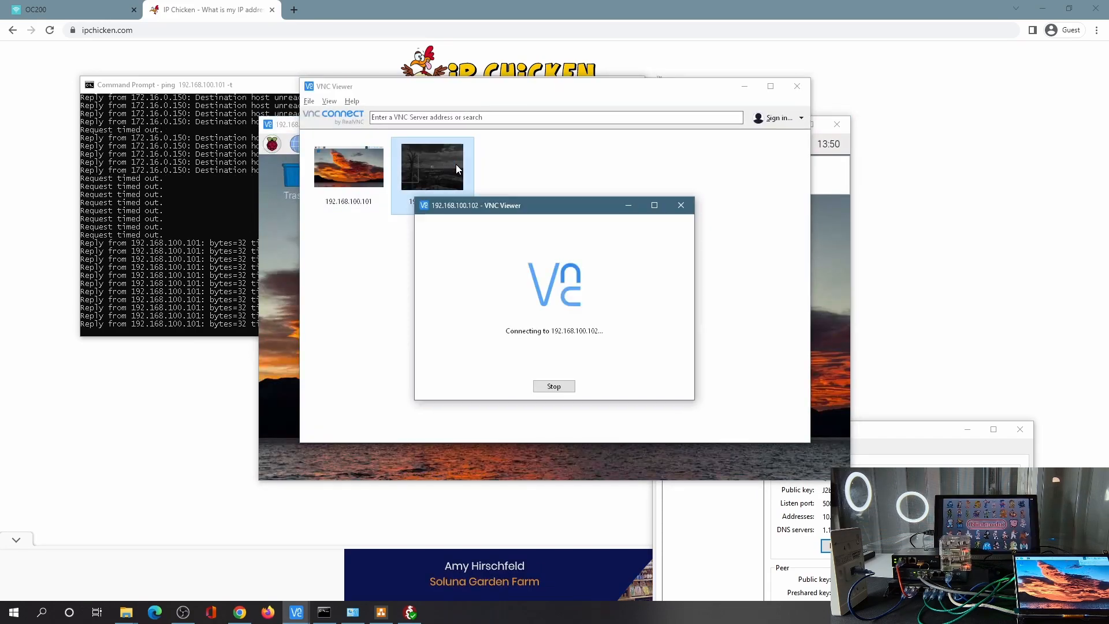
pyautogui.moveTo(460, 80); pyautogui.dragTo(657, 130)
# Open Chromium in both Raspberry Pi sessions, load youtube.com on 192.168.100.101, and view the pages in both windows.
pyautogui.click(288, 240)
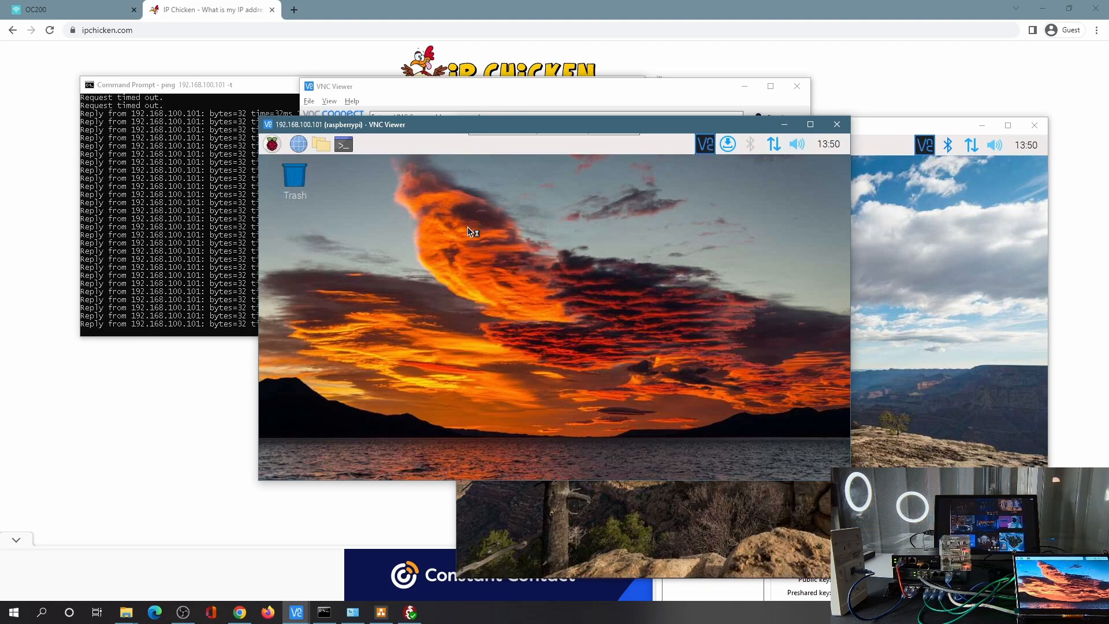
pyautogui.click(491, 519)
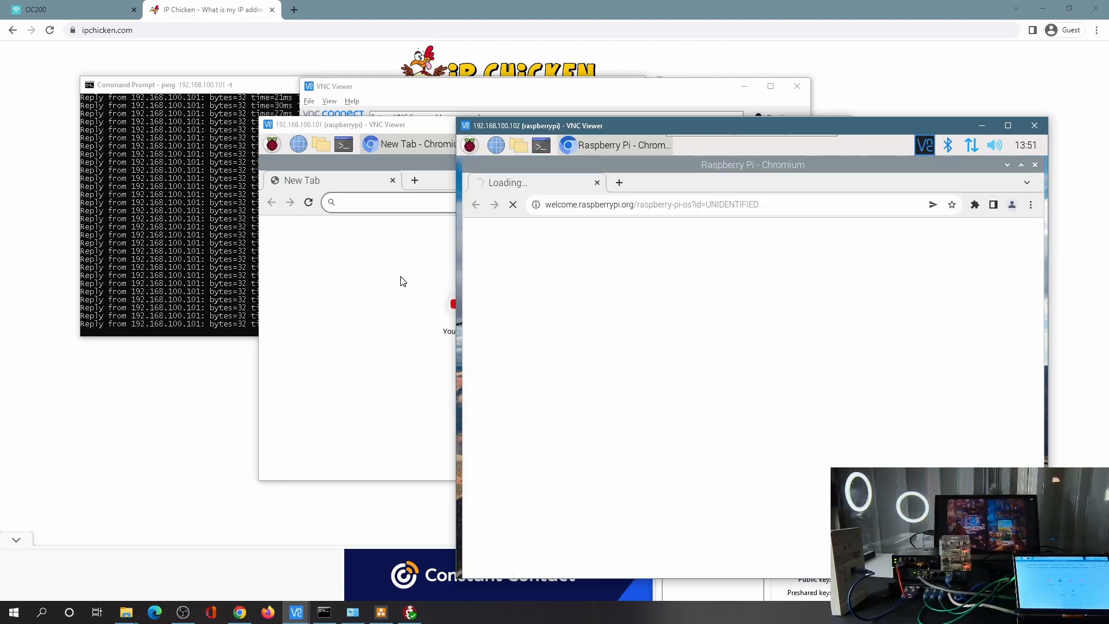
pyautogui.click(359, 182)
pyautogui.click(465, 314)
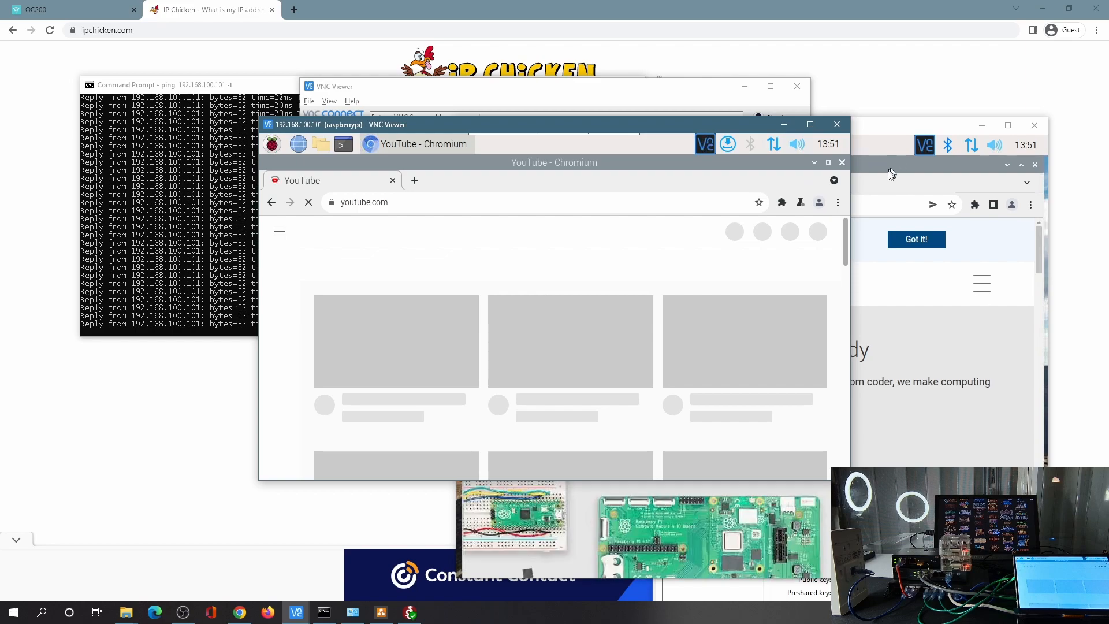
pyautogui.click(889, 161)
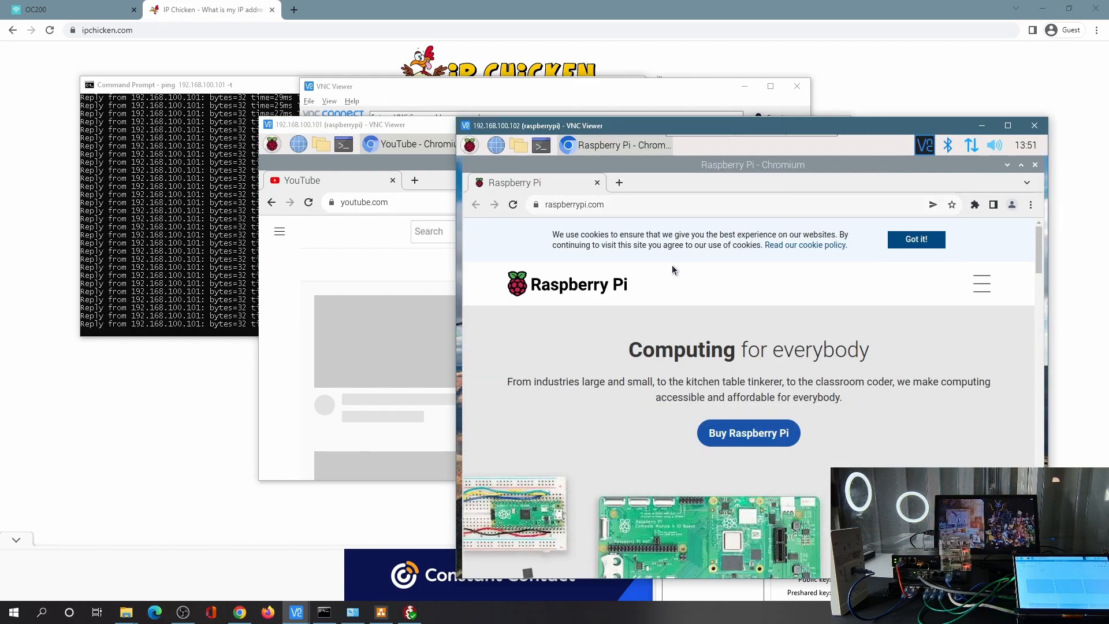
pyautogui.click(380, 223)
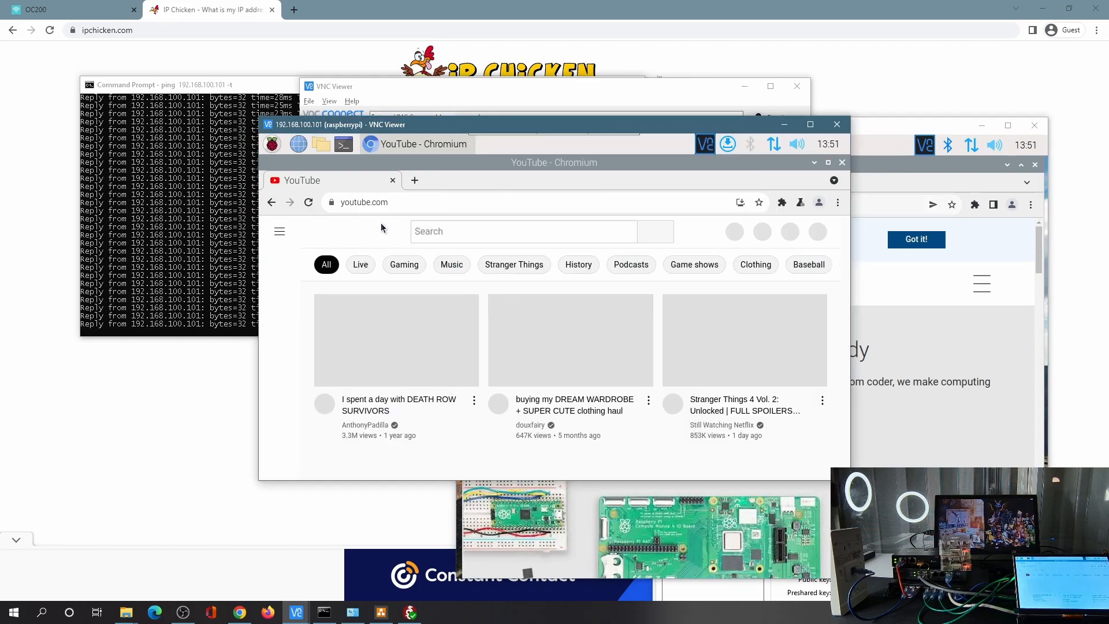
# Load cnn.com in Chromium on the 192.168.100.101 Raspberry Pi.
pyautogui.click(424, 195)
pyautogui.write('cnn')
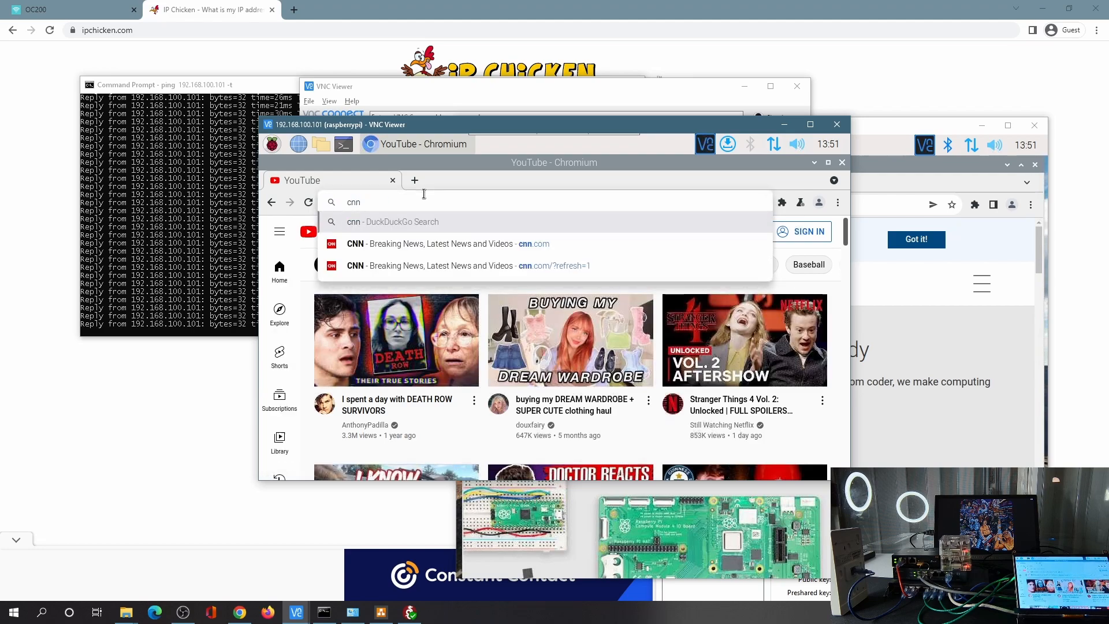
pyautogui.press('Return')
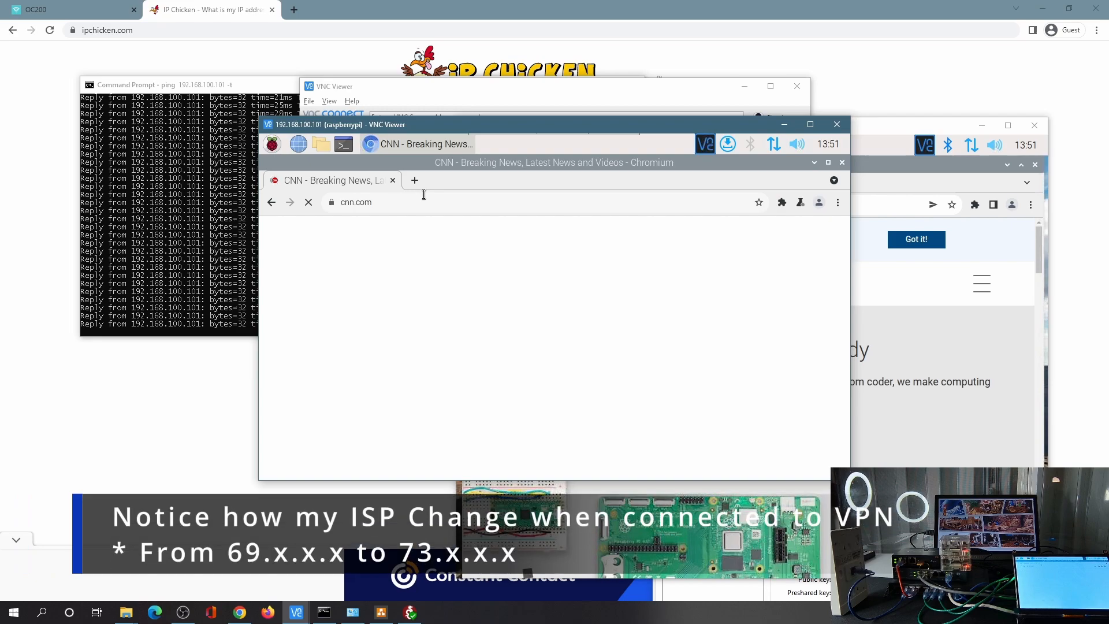
# Reload ipchicken.com in Chrome to recheck the public IP address, and bring the ping console and VNC sessions back into view.
pyautogui.click(226, 5)
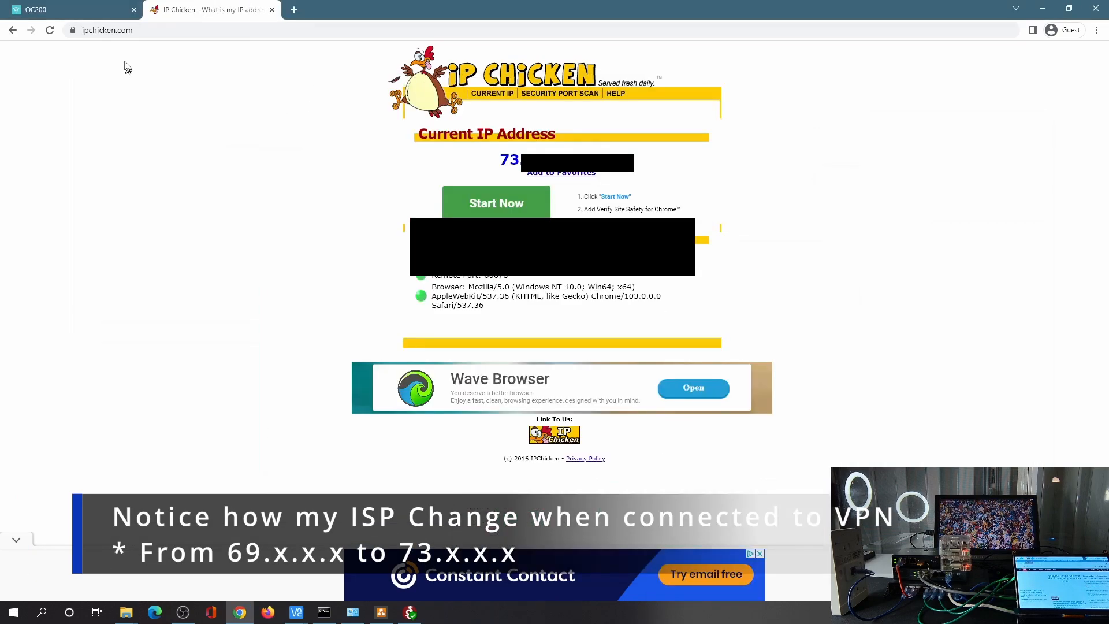
pyautogui.click(49, 30)
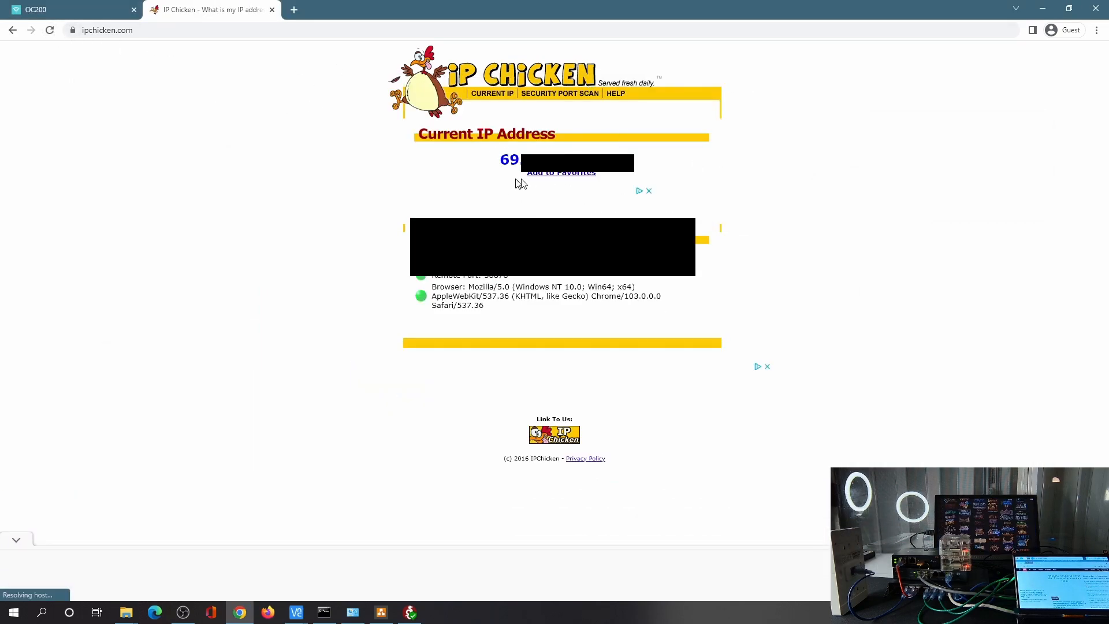
pyautogui.moveTo(290, 616)
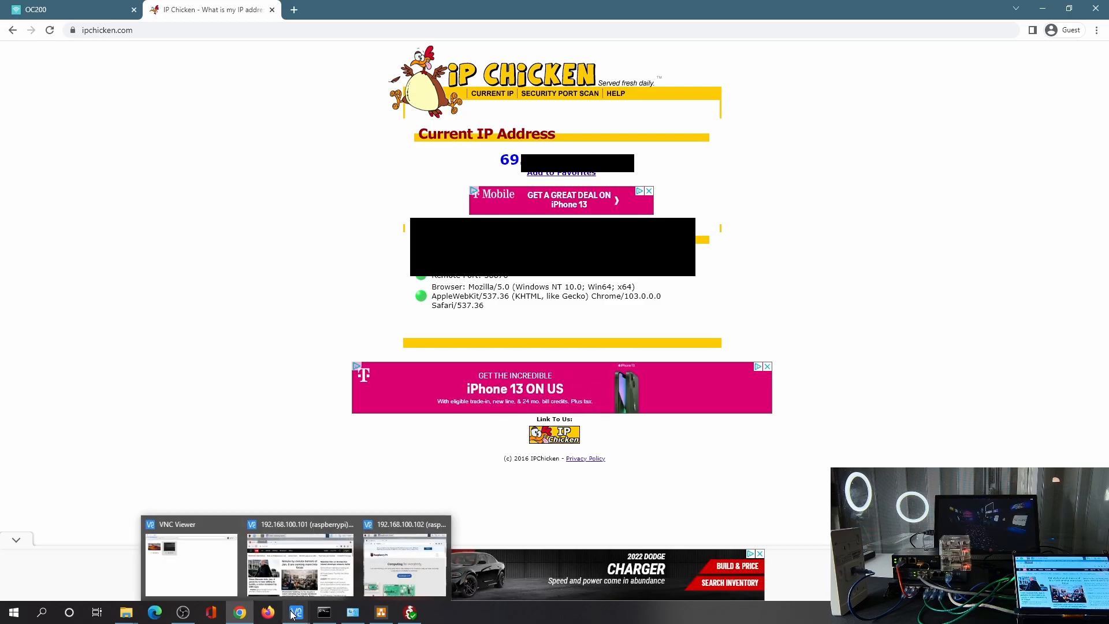
pyautogui.click(324, 612)
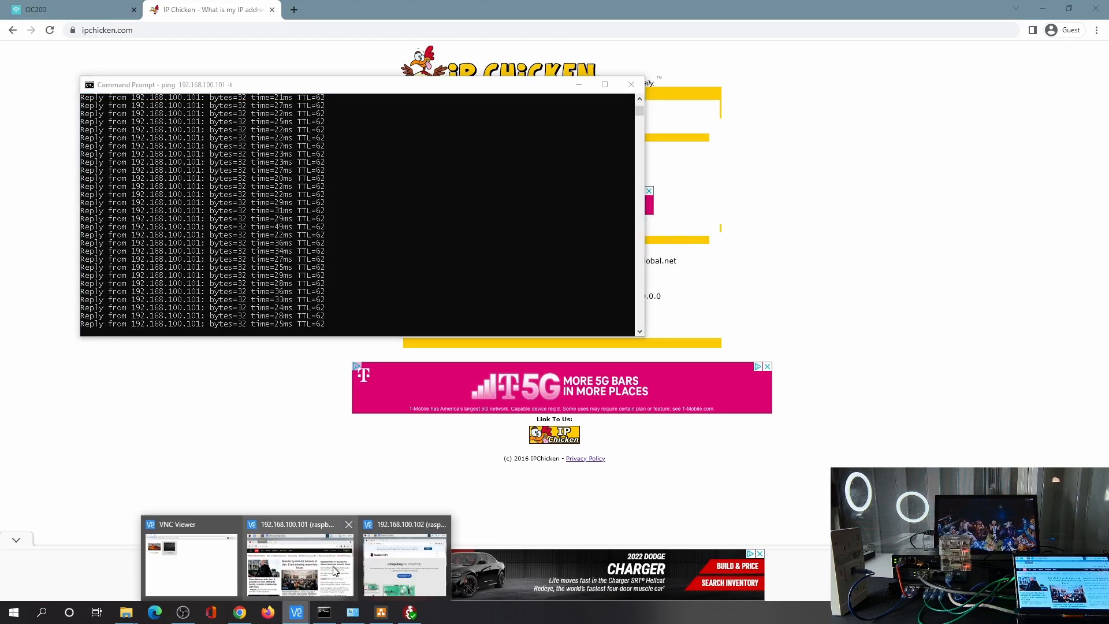
pyautogui.click(299, 616)
pyautogui.click(368, 594)
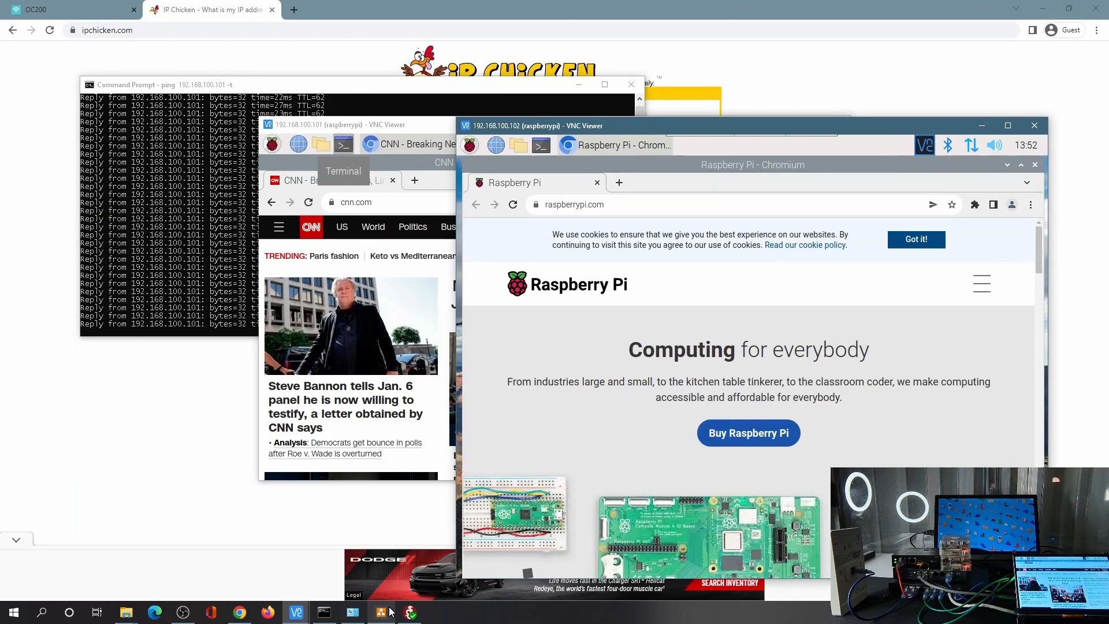
# Switch to draw.io and compare the Port Forward Connected network diagram with the Port Forward diagram.
pyautogui.click(381, 612)
pyautogui.click(185, 592)
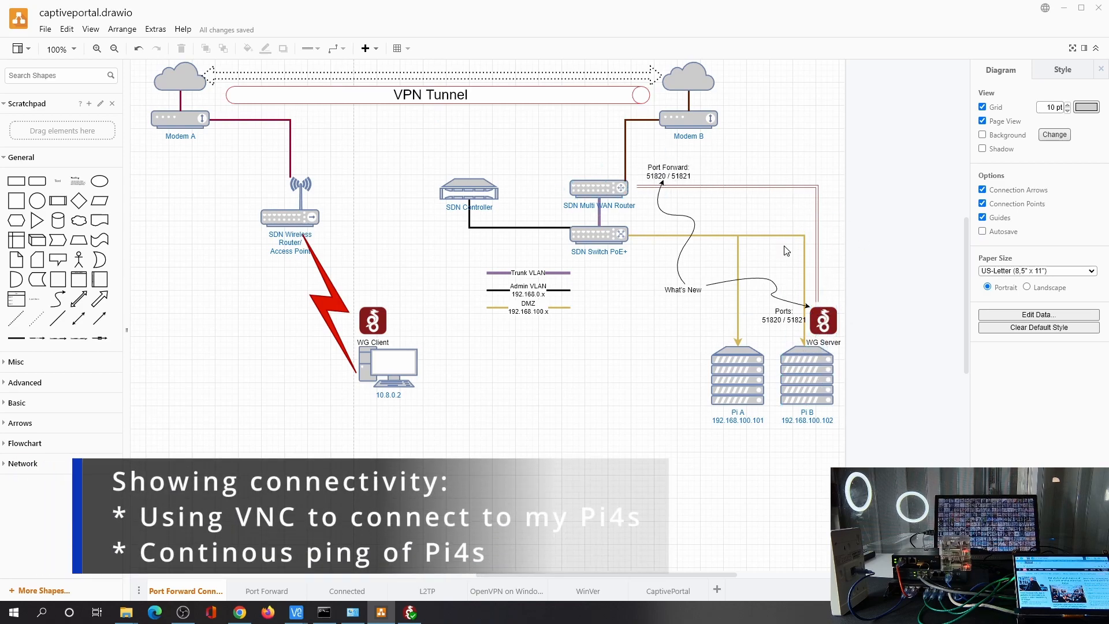
pyautogui.click(272, 588)
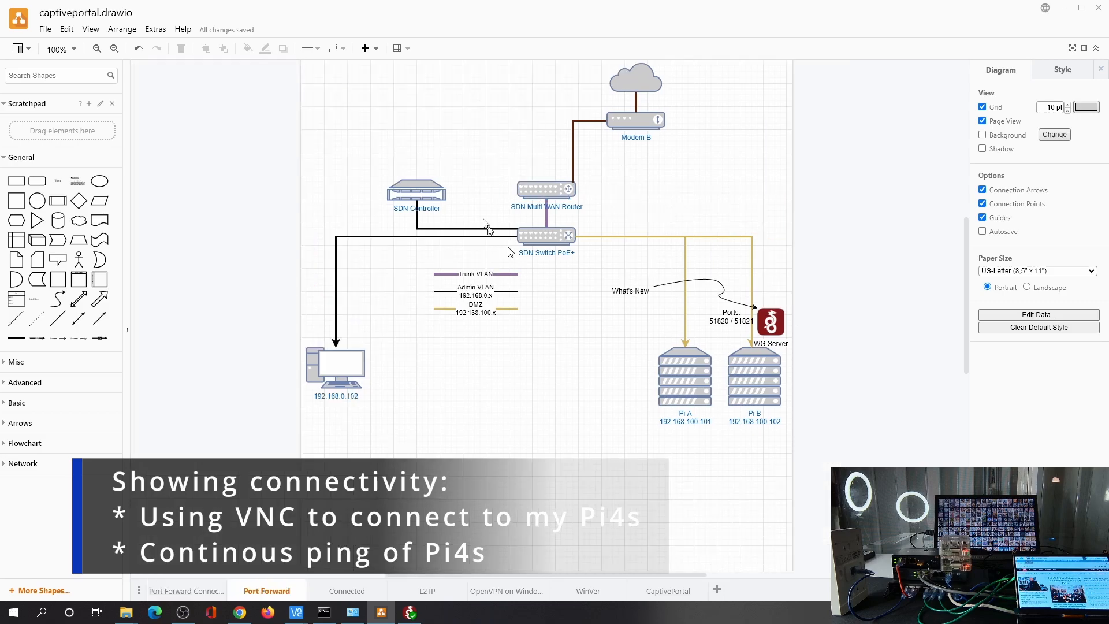
pyautogui.click(164, 590)
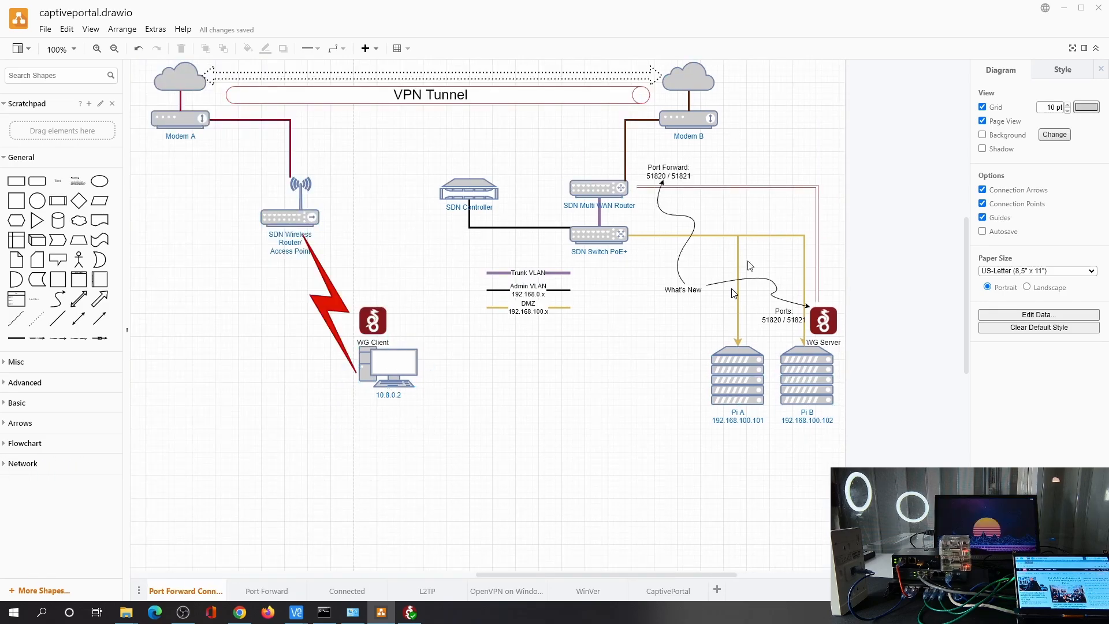
# Bring WireGuard, the ping console and both VNC sessions over the diagram to check the VPN connectivity.
pyautogui.click(409, 612)
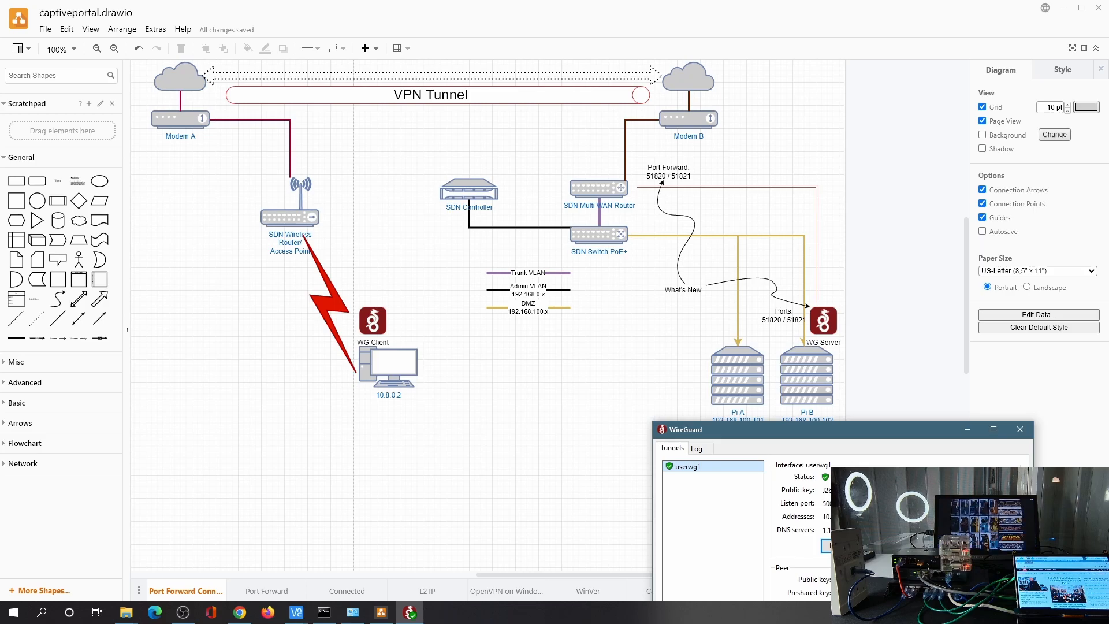
pyautogui.click(322, 617)
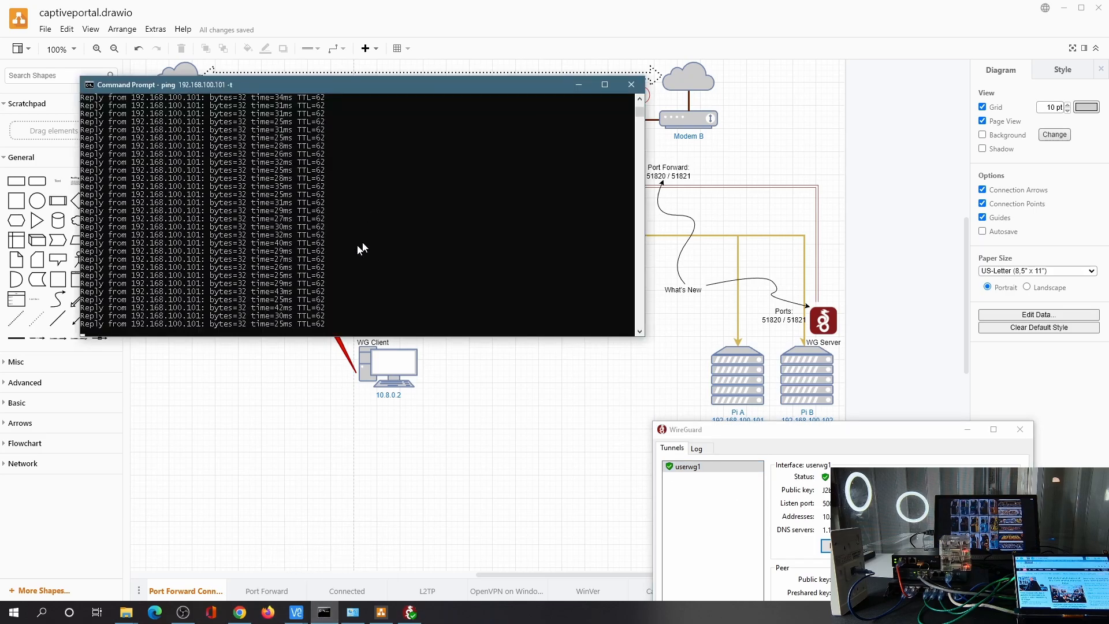
pyautogui.click(296, 613)
pyautogui.click(297, 560)
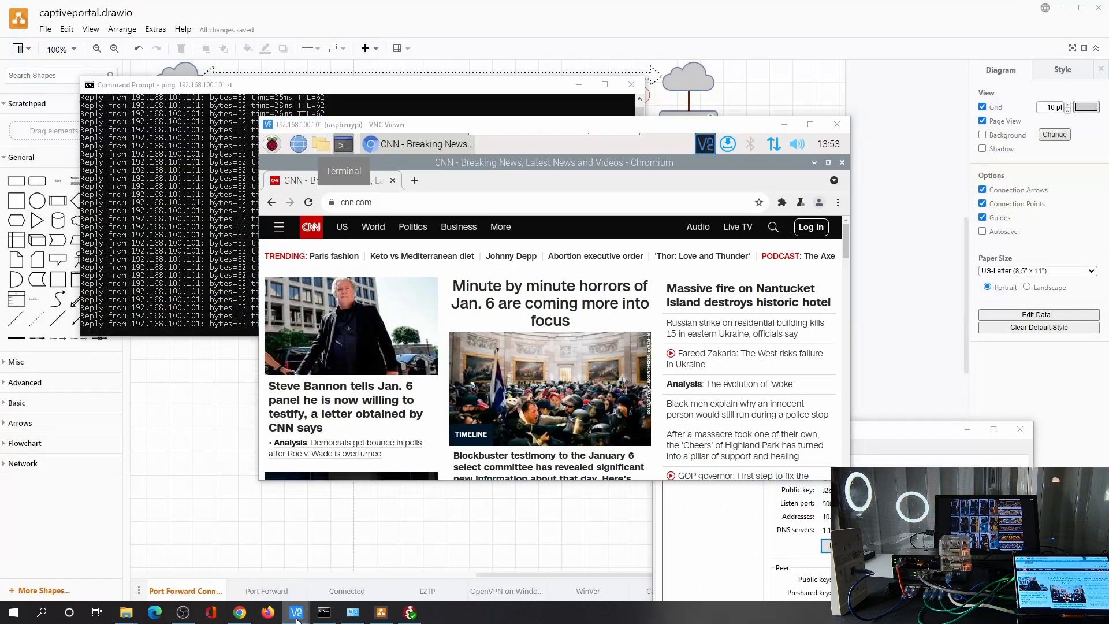
pyautogui.click(300, 615)
pyautogui.click(403, 560)
pyautogui.click(409, 613)
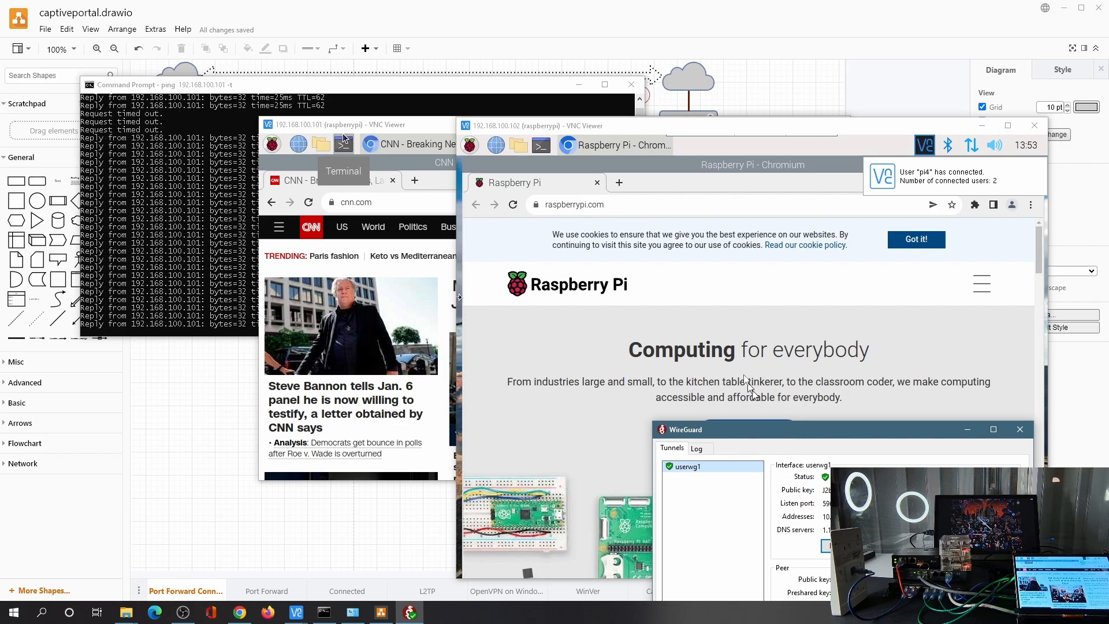
pyautogui.click(398, 123)
pyautogui.click(883, 132)
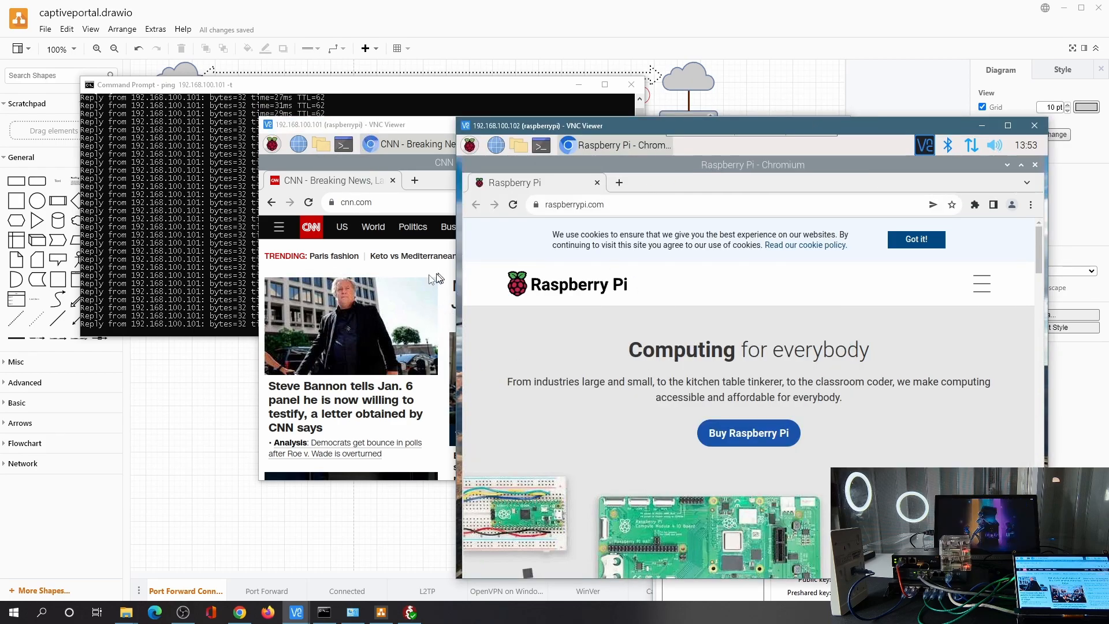
# Switch to WireGuard, clear both VNC session windows from view, and deactivate the userwg1 tunnel.
pyautogui.moveTo(410, 611)
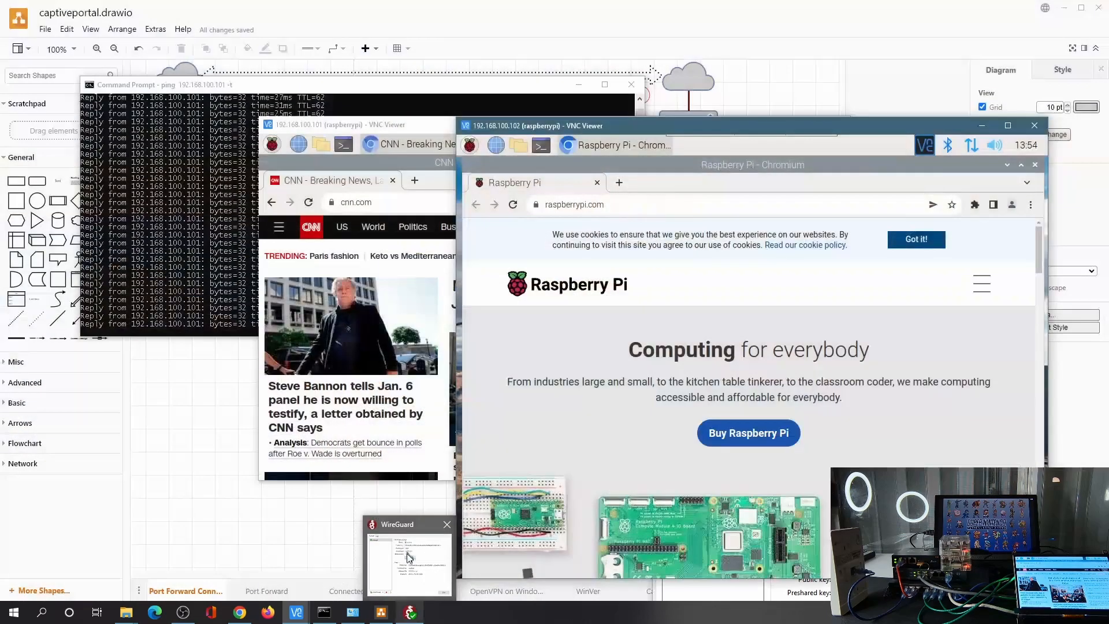
pyautogui.click(409, 557)
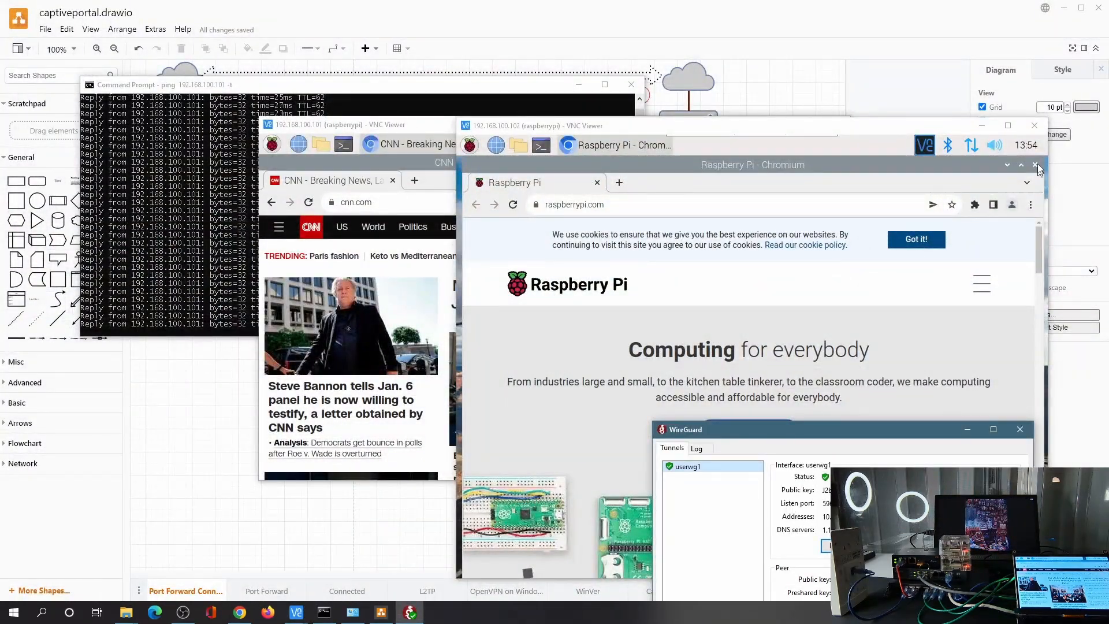
pyautogui.click(981, 126)
pyautogui.click(806, 125)
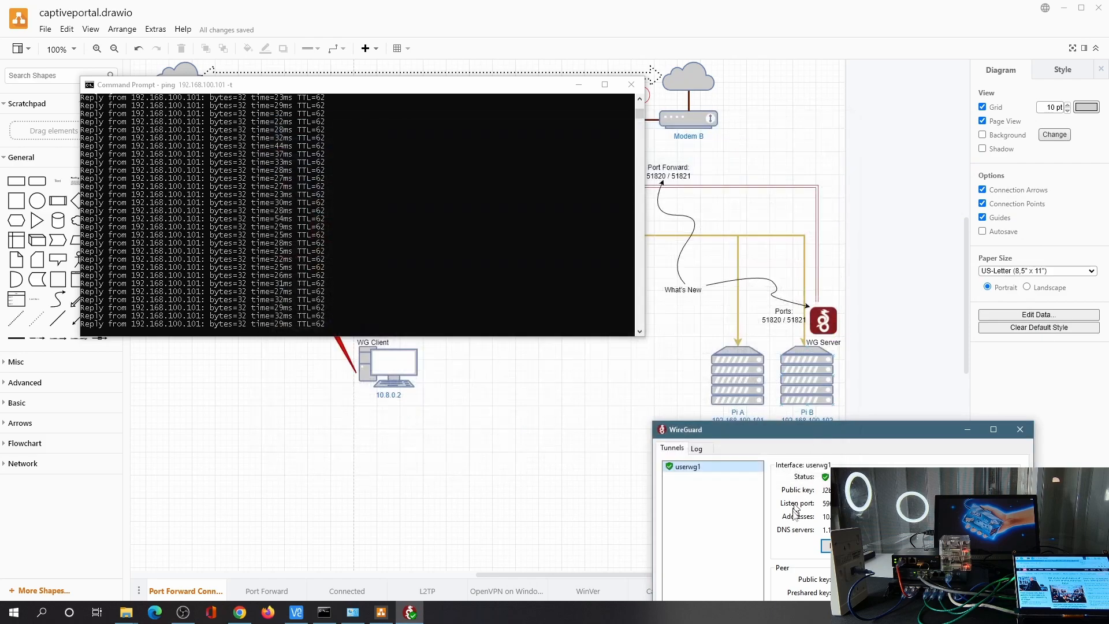
# Switch to Network Connections, disconnect Wi-Fi, and enable the Ethernet adapter.
pyautogui.moveTo(353, 613)
pyautogui.click(358, 560)
pyautogui.rightClick(479, 384)
pyautogui.click(509, 405)
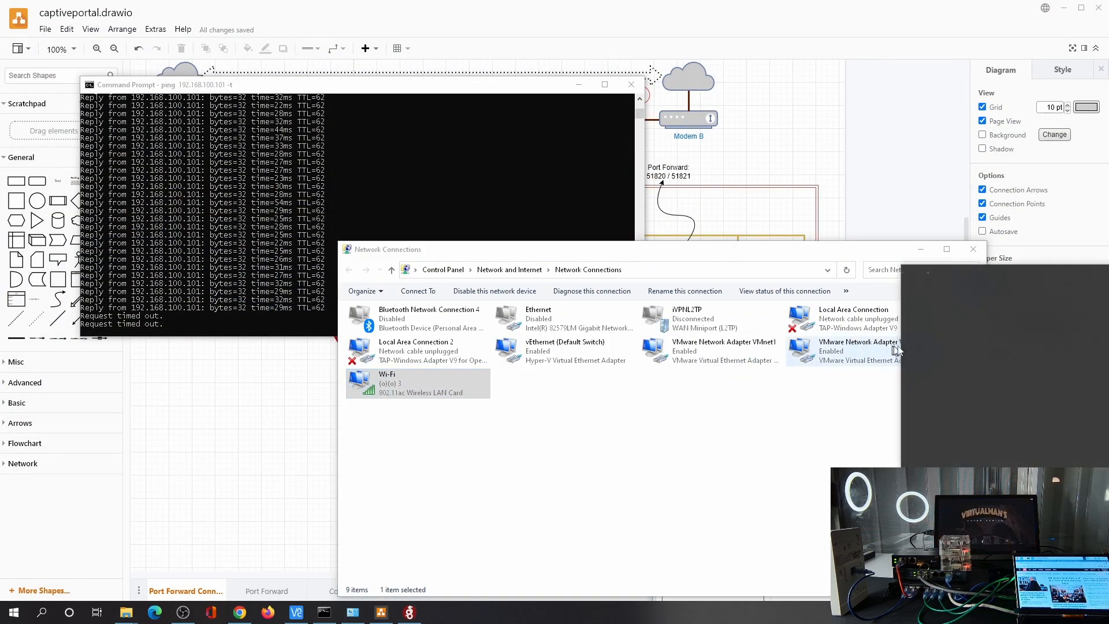
pyautogui.rightClick(553, 323)
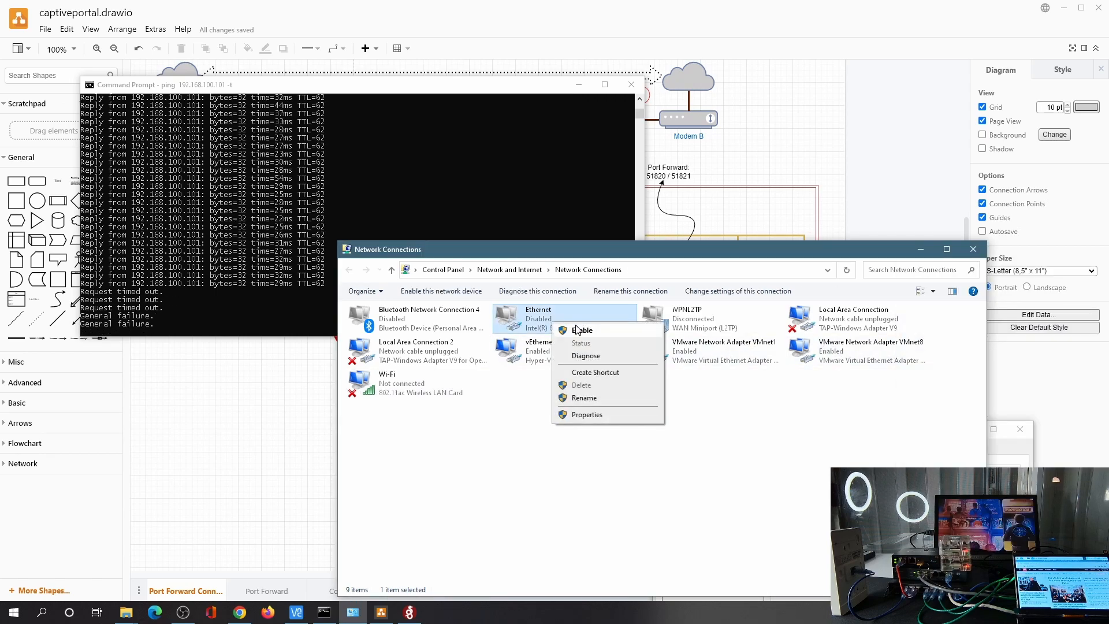
pyautogui.click(576, 330)
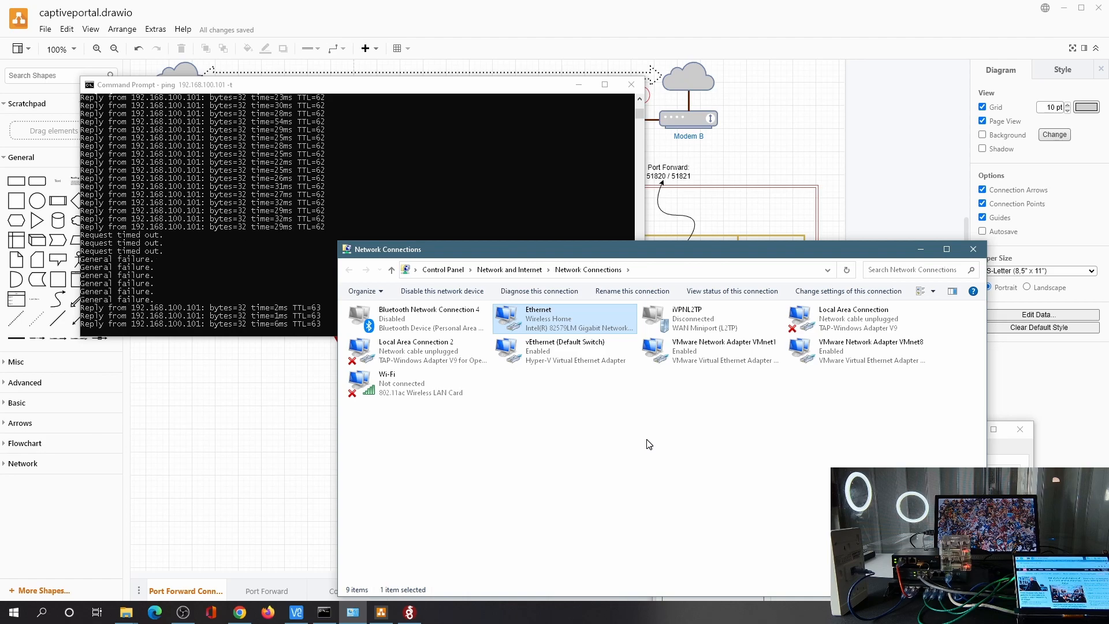
# View the ping console, then switch to the OC200 page in Chrome and open the Wireguard port forwarding rule for editing.
pyautogui.click(254, 232)
pyautogui.click(237, 613)
pyautogui.click(105, 7)
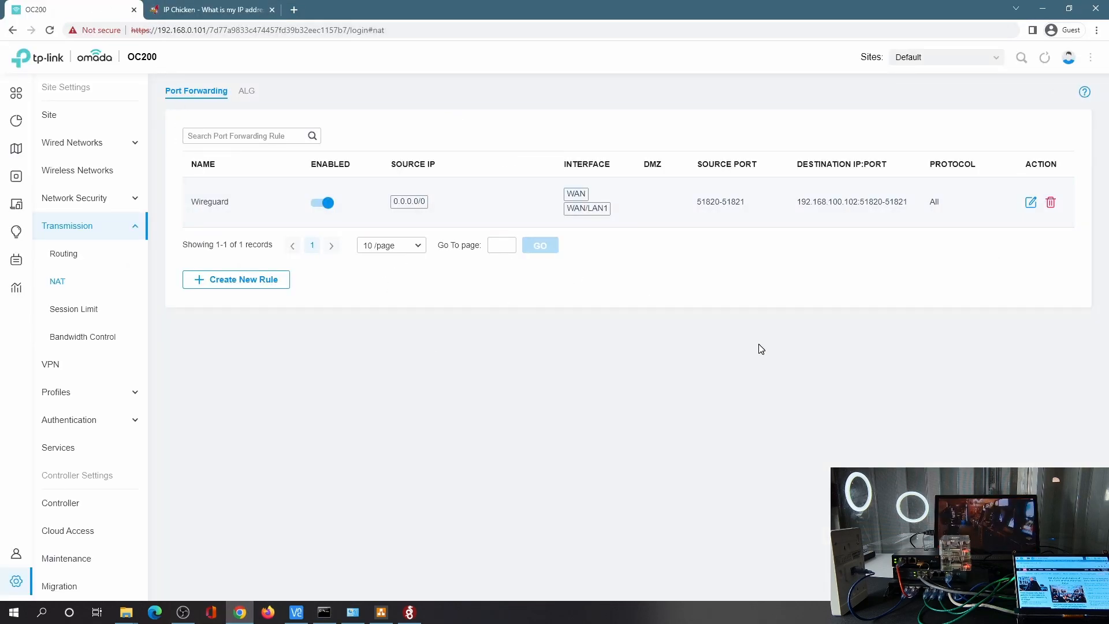
pyautogui.click(1030, 202)
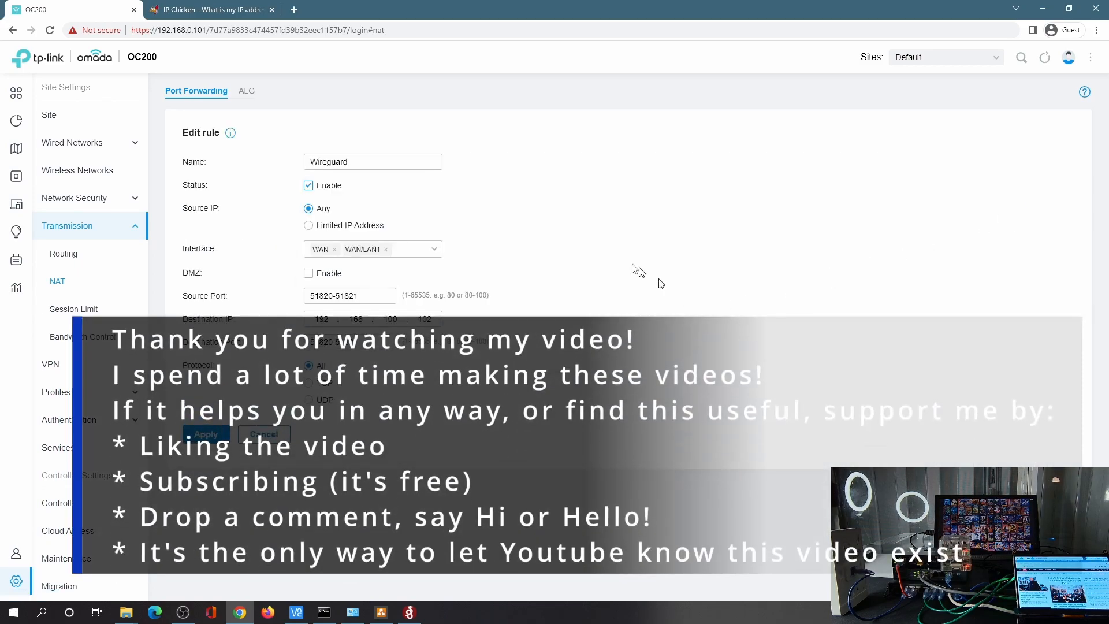